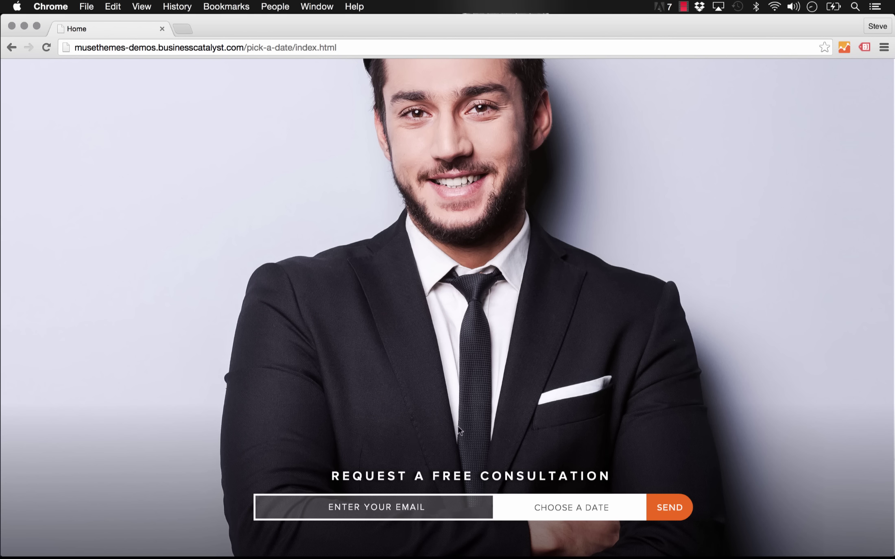
- In the demo form's date picker, advance to October 2015 and pick the 8th (10/08/2015)
{"action": "left_click", "coordinate": [562, 513]}
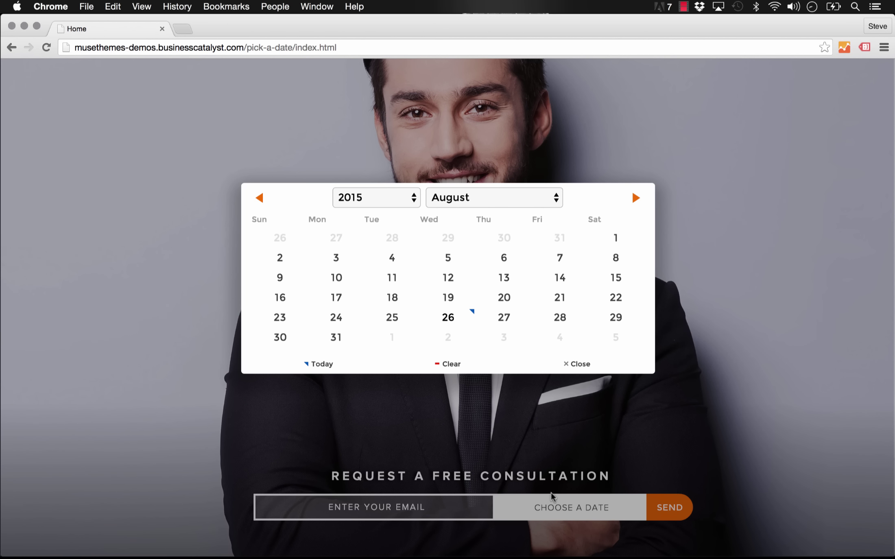
{"action": "left_click", "coordinate": [640, 203]}
{"action": "left_click", "coordinate": [642, 206]}
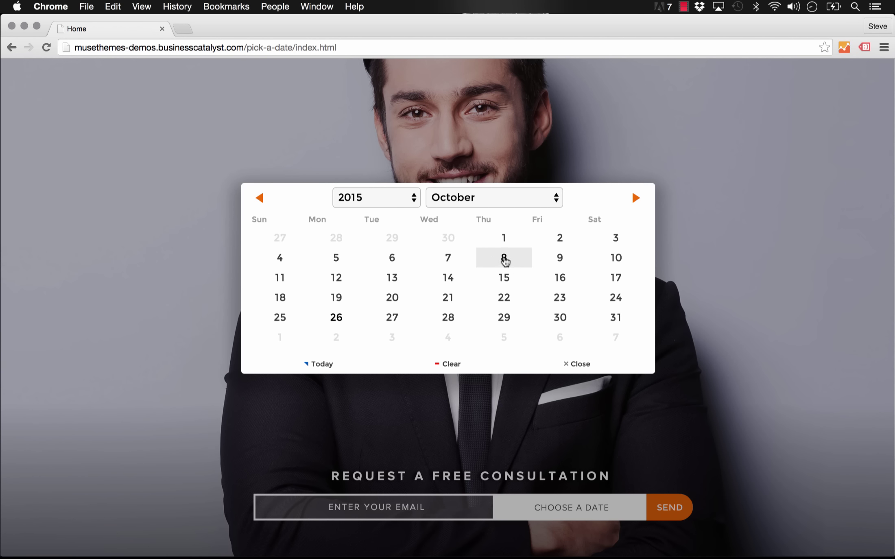
{"action": "left_click", "coordinate": [503, 258]}
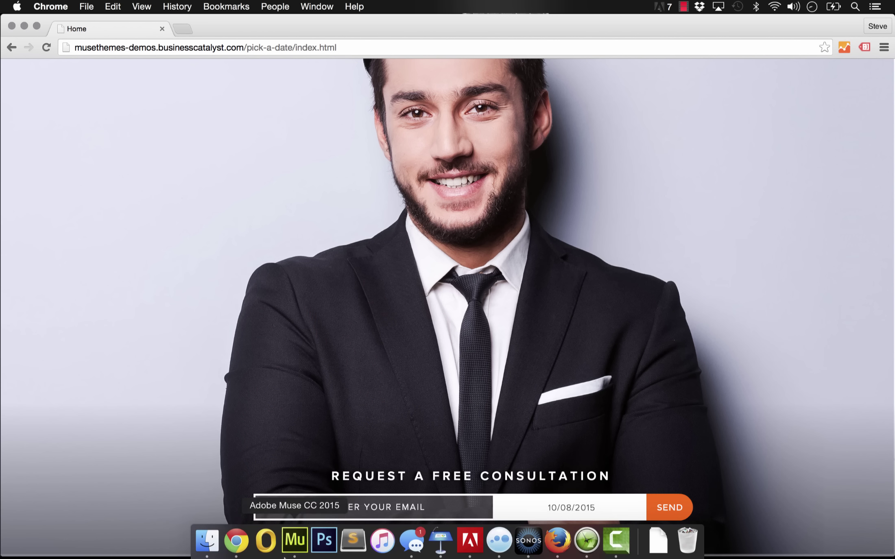
- Drag the Simple Contact widget from the Forms library onto the Home page and nudge it left
{"action": "left_click", "coordinate": [294, 540]}
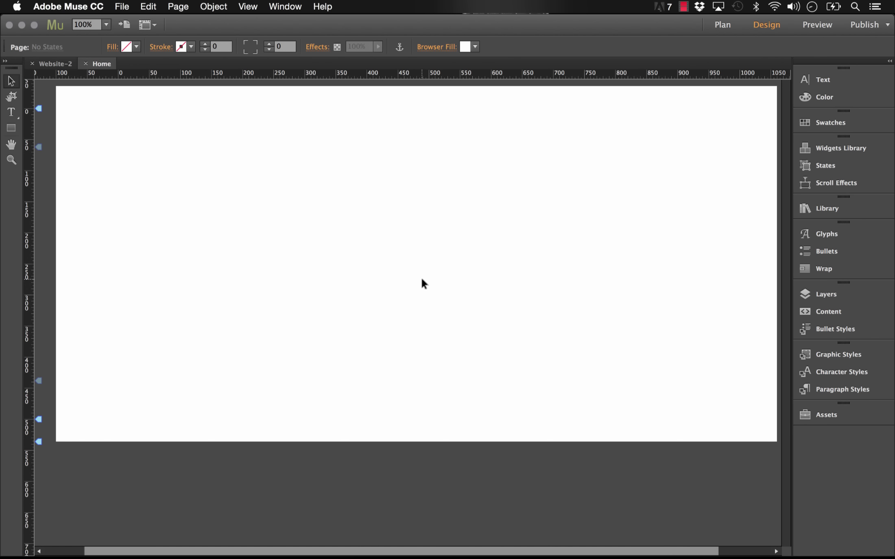
{"action": "left_click_drag", "start_coordinate": [502, 278], "coordinate": [483, 279]}
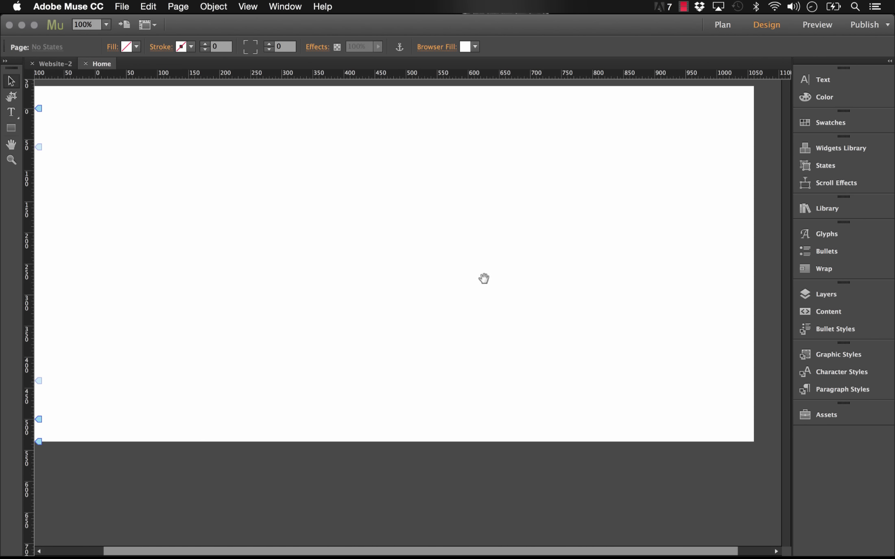
{"action": "left_click", "coordinate": [814, 150]}
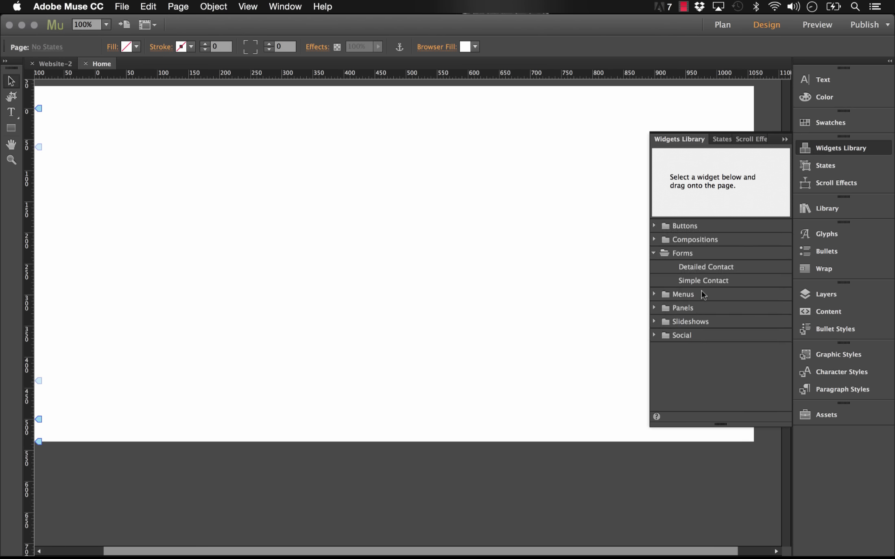
{"action": "left_click", "coordinate": [712, 283]}
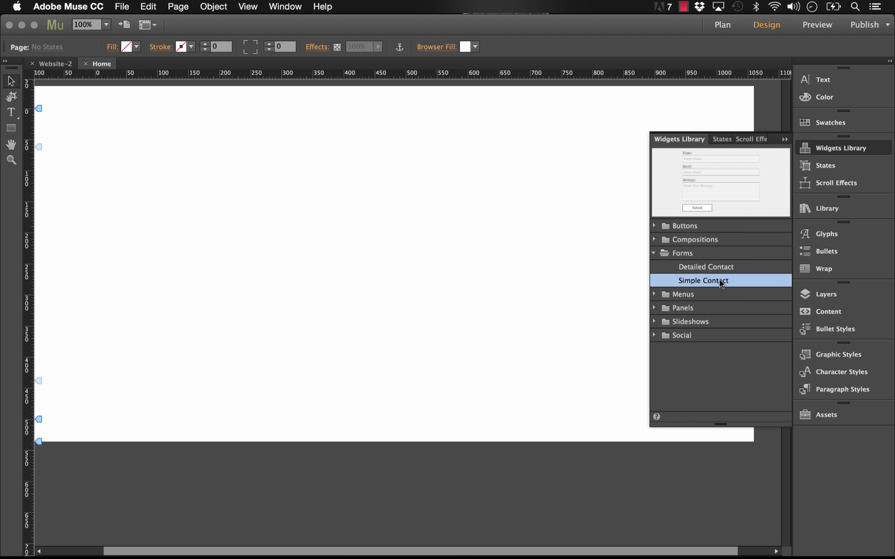
{"action": "left_click_drag", "start_coordinate": [720, 279], "coordinate": [252, 158]}
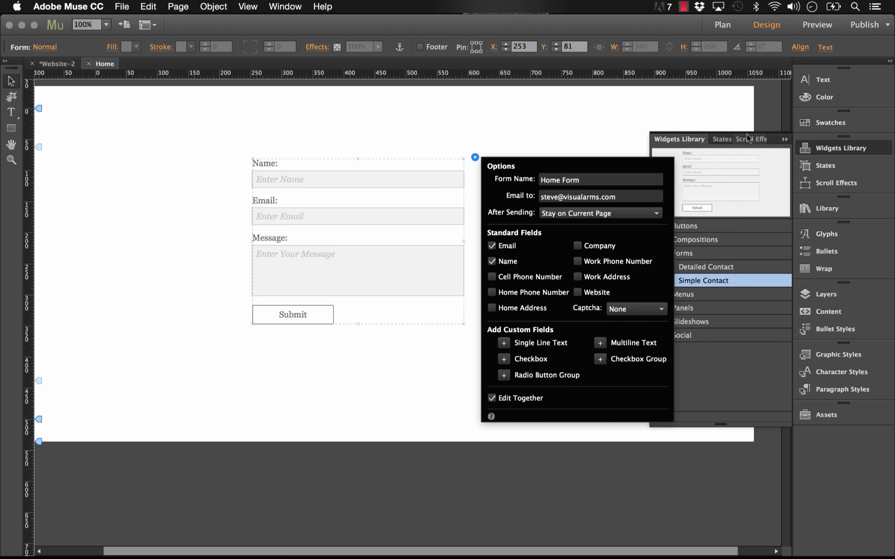
{"action": "left_click", "coordinate": [785, 140]}
{"action": "left_click", "coordinate": [785, 140]}
{"action": "key", "text": "Left"}
{"action": "key", "text": "Left"}
{"action": "key", "text": "Left"}
{"action": "key", "text": "Left"}
{"action": "key", "text": "Left"}
{"action": "key", "text": "Left"}
{"action": "key", "text": "Left"}
{"action": "key", "text": "Left"}
{"action": "key", "text": "Left"}
{"action": "key", "text": "Left"}
{"action": "key", "text": "Left"}
{"action": "key", "text": "Left"}
{"action": "key", "text": "Left"}
{"action": "key", "text": "Left"}
{"action": "key", "text": "Left"}
{"action": "key", "text": "Left"}
{"action": "key", "text": "Left"}
{"action": "key", "text": "Left"}
{"action": "key", "text": "Left"}
{"action": "key", "text": "Left"}
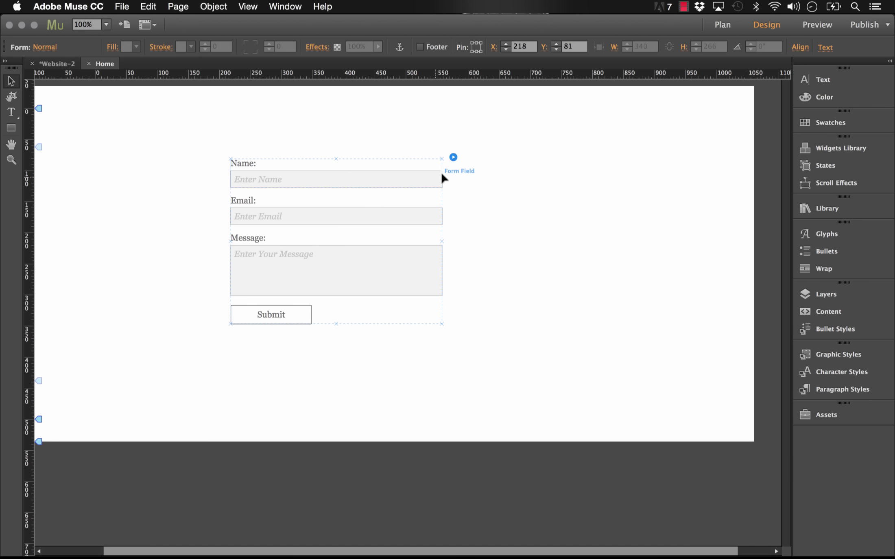
{"action": "left_click", "coordinate": [453, 157]}
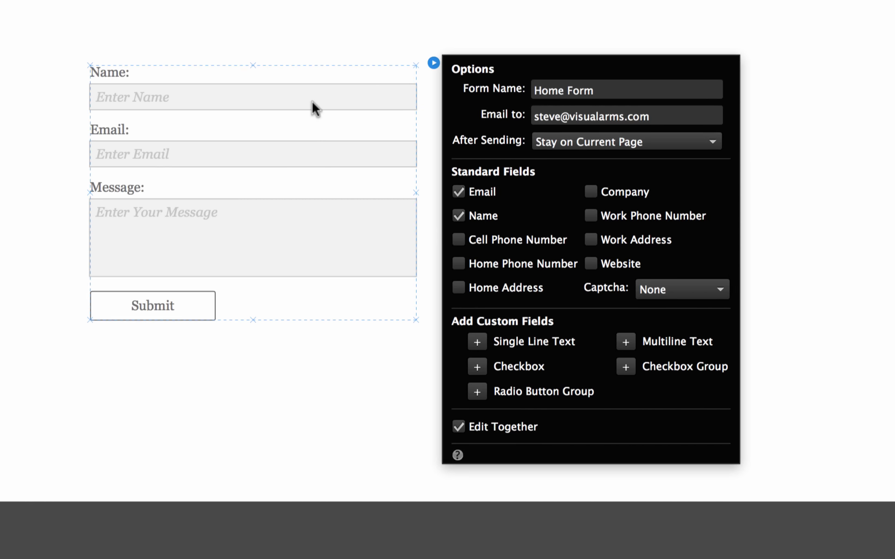
- Set the form labels' font to Proxima Nova, starting from the Name label
{"action": "left_click", "coordinate": [125, 75]}
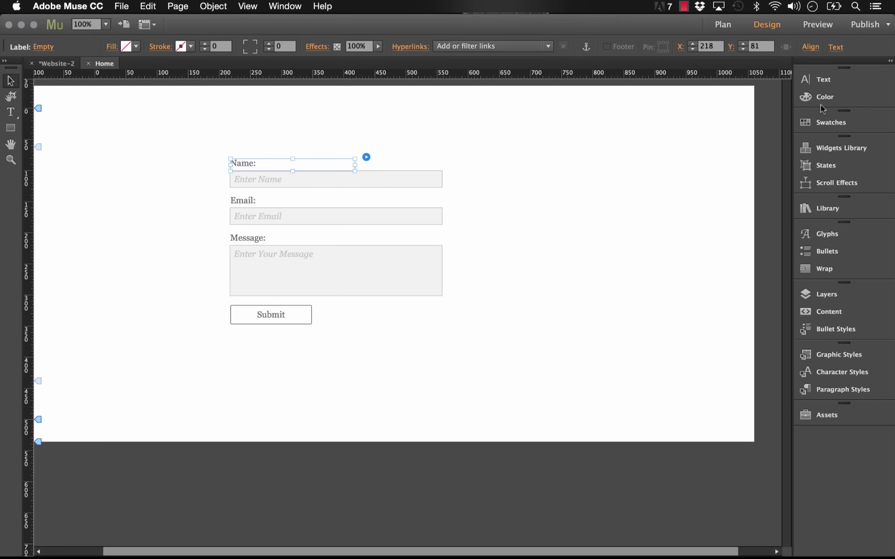
{"action": "left_click", "coordinate": [832, 81]}
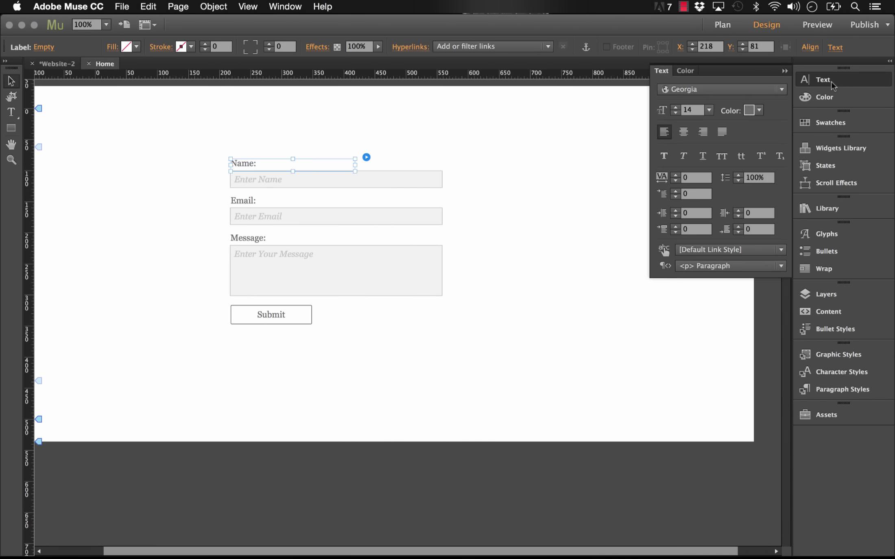
{"action": "left_click", "coordinate": [742, 93]}
{"action": "scroll", "coordinate": [723, 200], "scroll_direction": "up", "scroll_amount": 3}
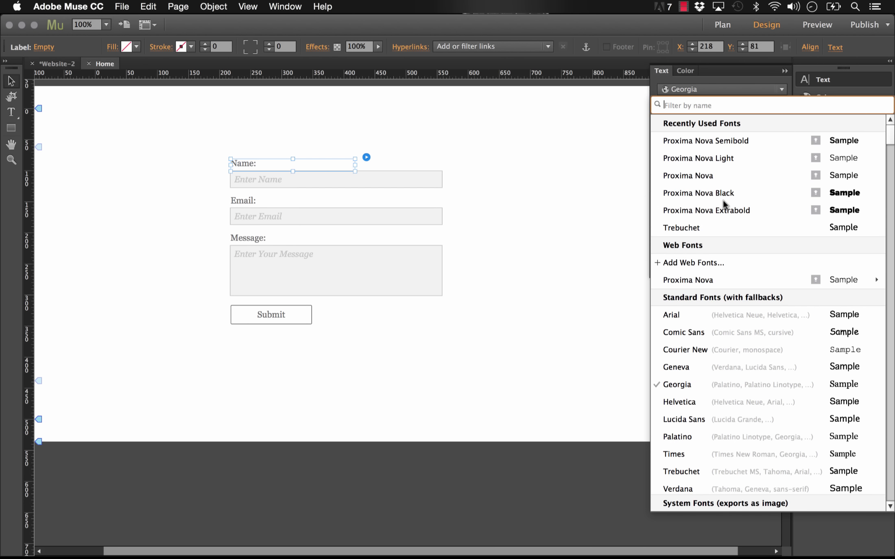
{"action": "left_click", "coordinate": [710, 176]}
- Make the Enter Name placeholder text smaller, non-italic, in Proxima Nova Semibold
{"action": "left_click", "coordinate": [294, 187]}
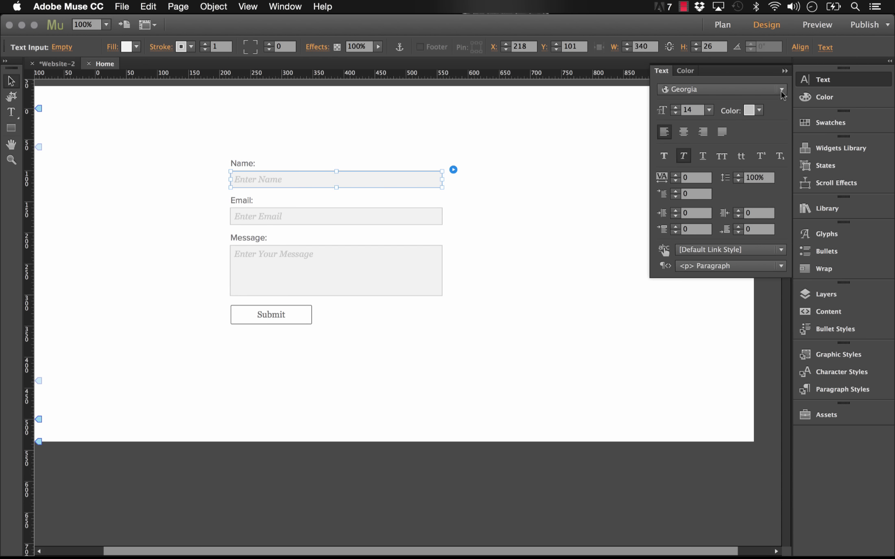
{"action": "left_click", "coordinate": [709, 110]}
{"action": "left_click", "coordinate": [727, 166]}
{"action": "left_click", "coordinate": [738, 87]}
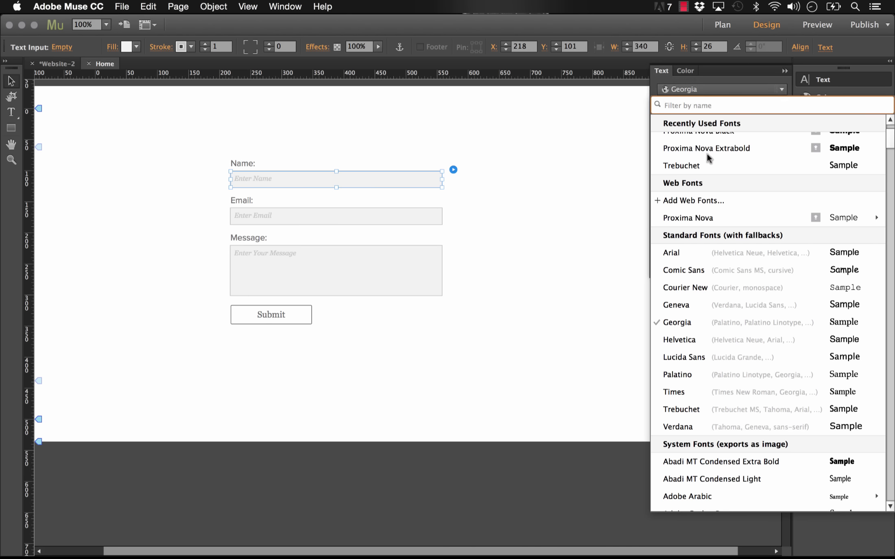
{"action": "scroll", "coordinate": [705, 163], "scroll_direction": "up", "scroll_amount": 3}
{"action": "left_click", "coordinate": [702, 193]}
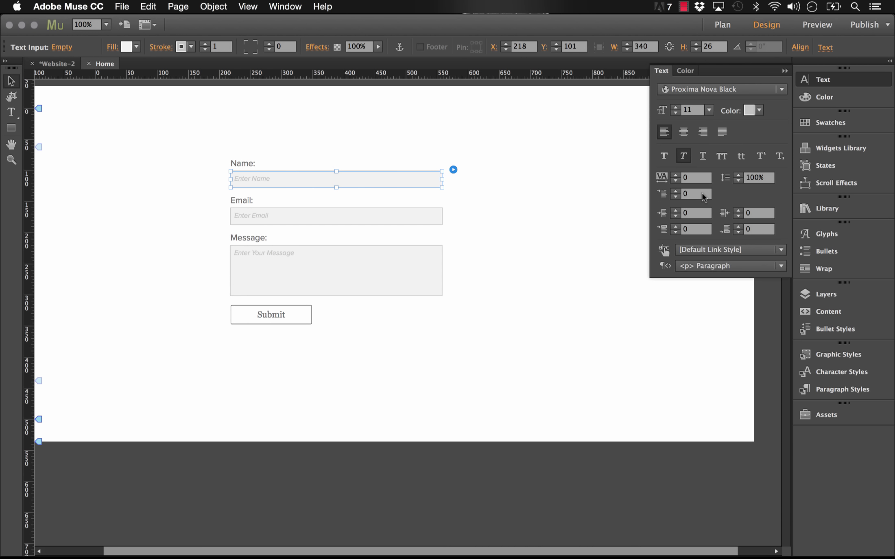
{"action": "left_click", "coordinate": [683, 155]}
{"action": "left_click", "coordinate": [702, 89]}
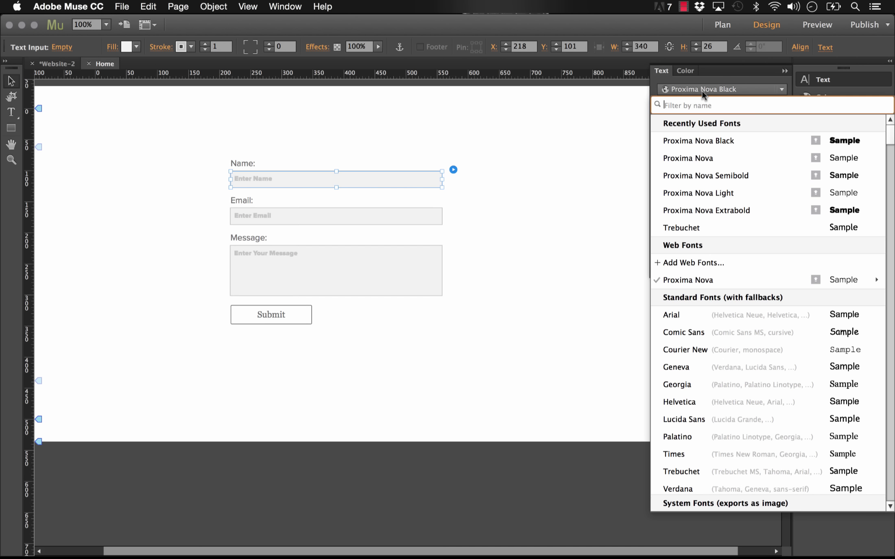
{"action": "left_click", "coordinate": [703, 177]}
{"action": "left_click", "coordinate": [548, 225]}
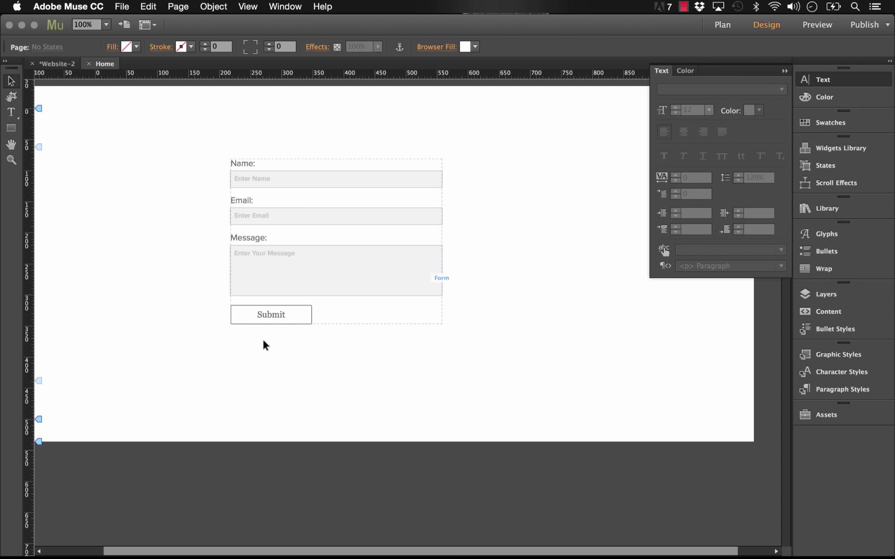
- Move the Submit button lower and set its text to Proxima Nova Semibold
{"action": "left_click_drag", "start_coordinate": [260, 322], "coordinate": [424, 430]}
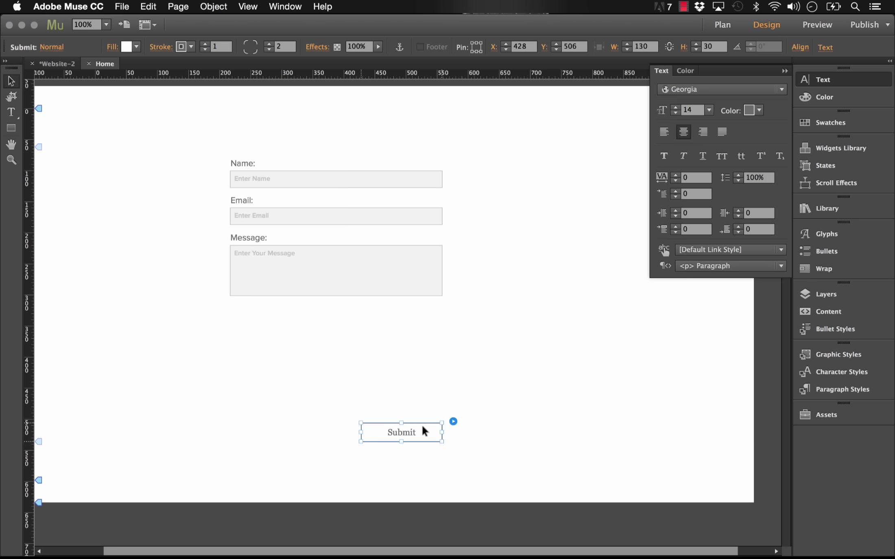
{"action": "left_click", "coordinate": [708, 91]}
{"action": "scroll", "coordinate": [722, 174], "scroll_direction": "up", "scroll_amount": 3}
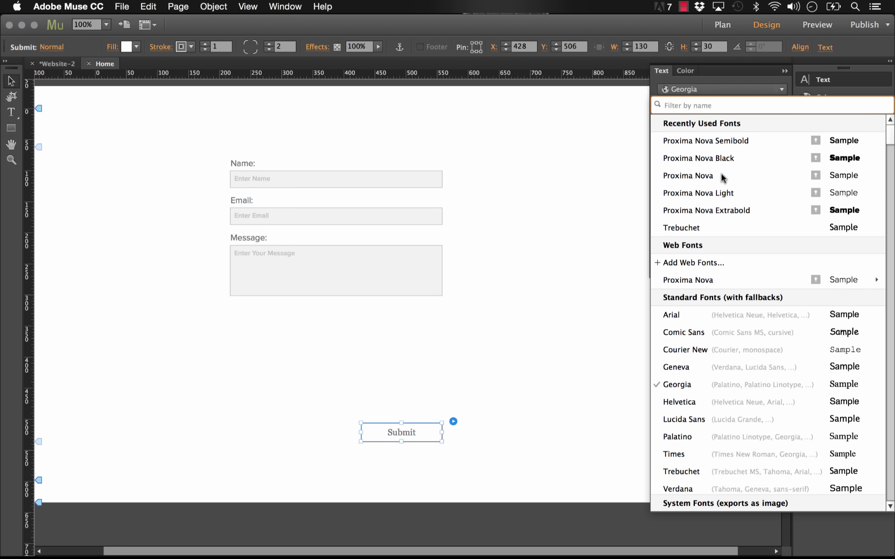
{"action": "left_click", "coordinate": [721, 140]}
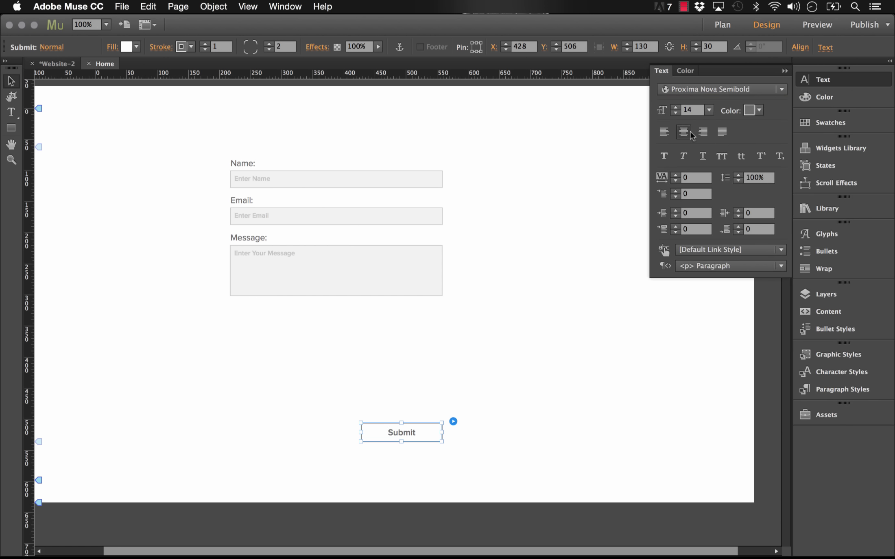
- Give the Submit button an FA6900 orange stroke and save that colour as a swatch
{"action": "left_click", "coordinate": [192, 47]}
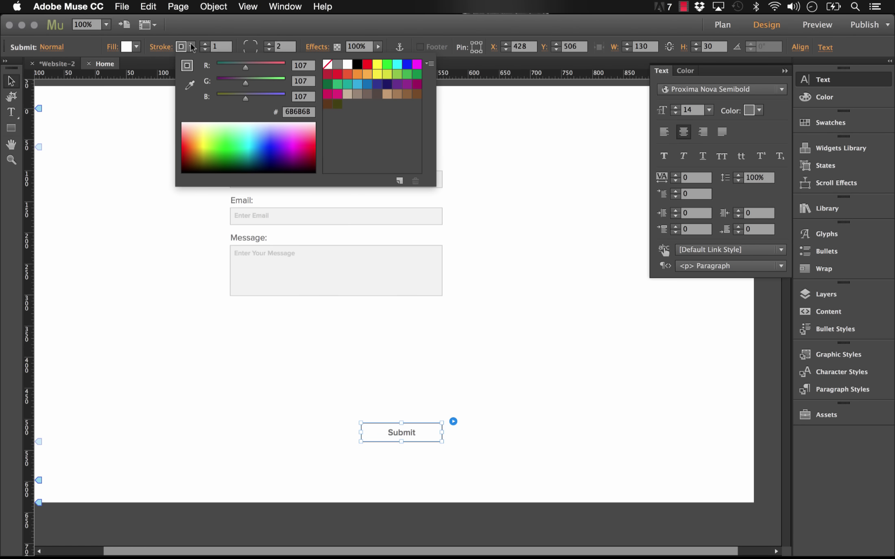
{"action": "left_click", "coordinate": [305, 112]}
{"action": "type", "text": "fa6"}
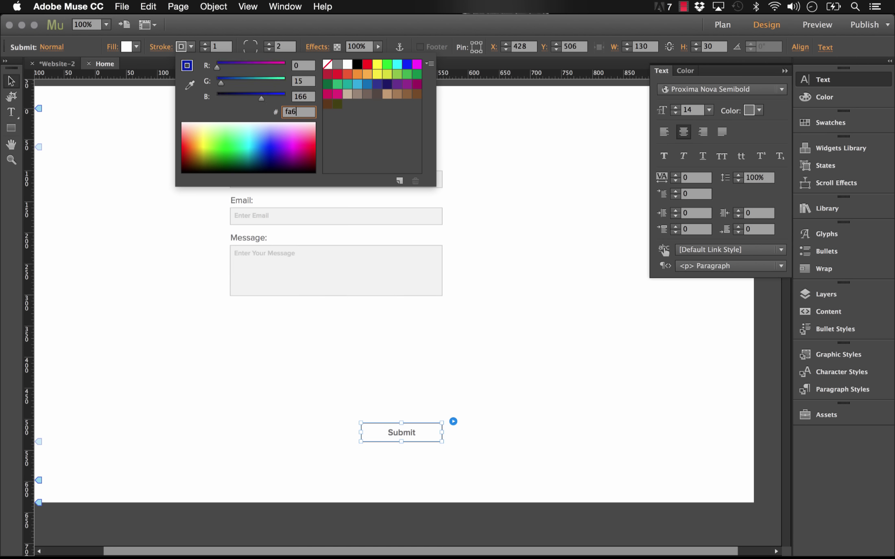
{"action": "type", "text": "900"}
{"action": "key", "text": "Return"}
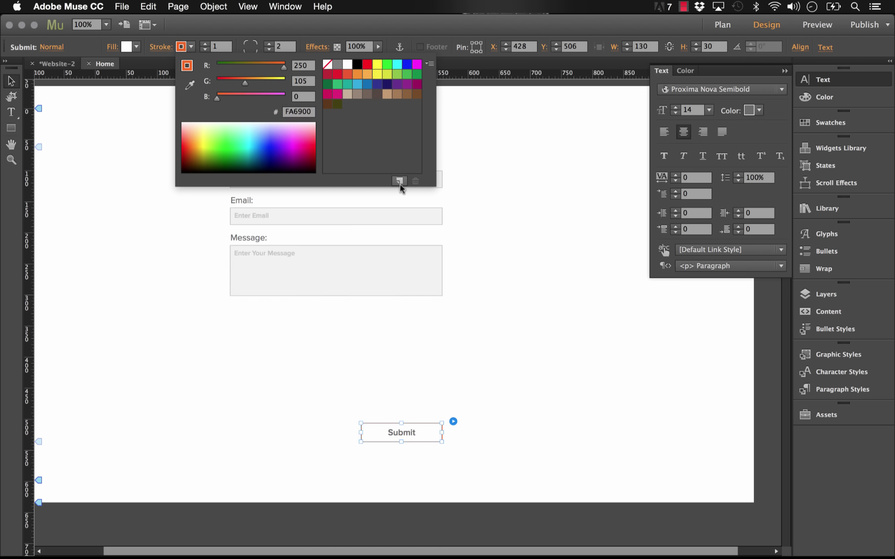
{"action": "left_click", "coordinate": [399, 181]}
{"action": "left_click", "coordinate": [537, 341]}
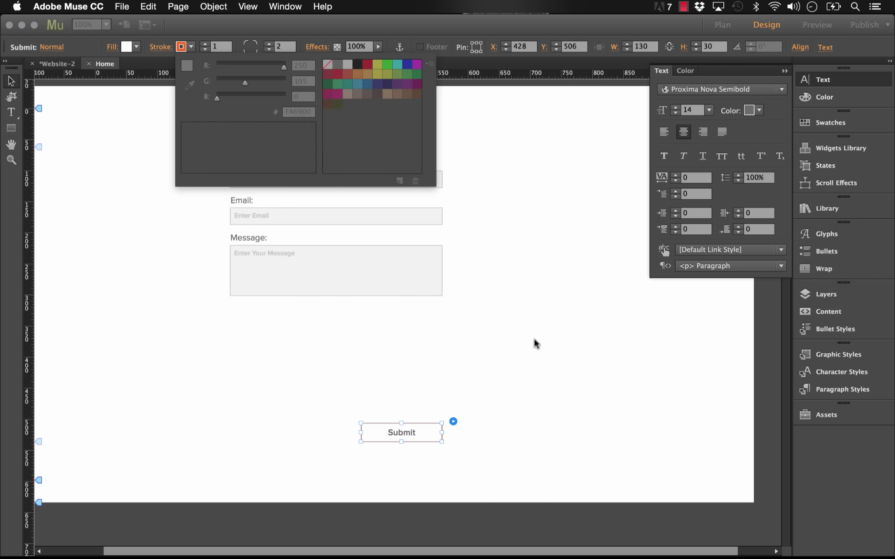
{"action": "left_click", "coordinate": [551, 383]}
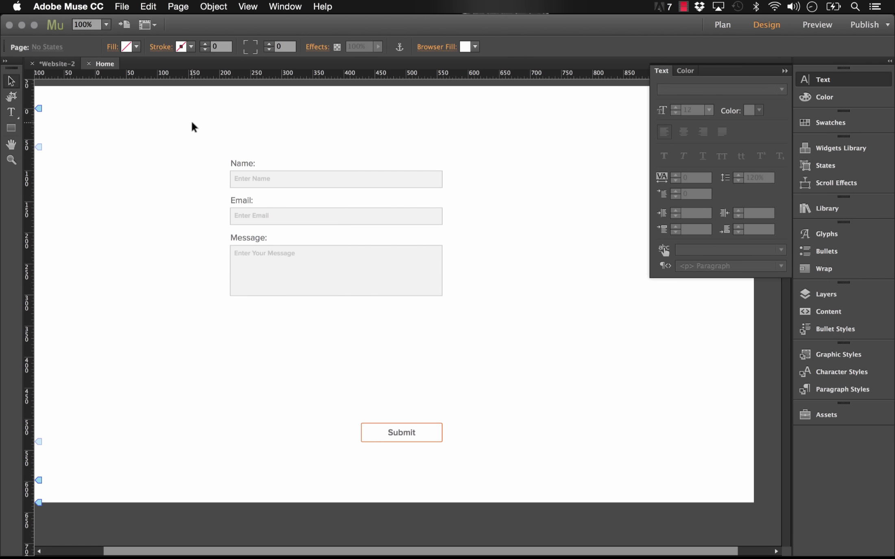
- Place the Pick A Date widget beside the contact form and open its Pick A Date options
{"action": "left_click", "coordinate": [786, 71]}
{"action": "left_click", "coordinate": [827, 208]}
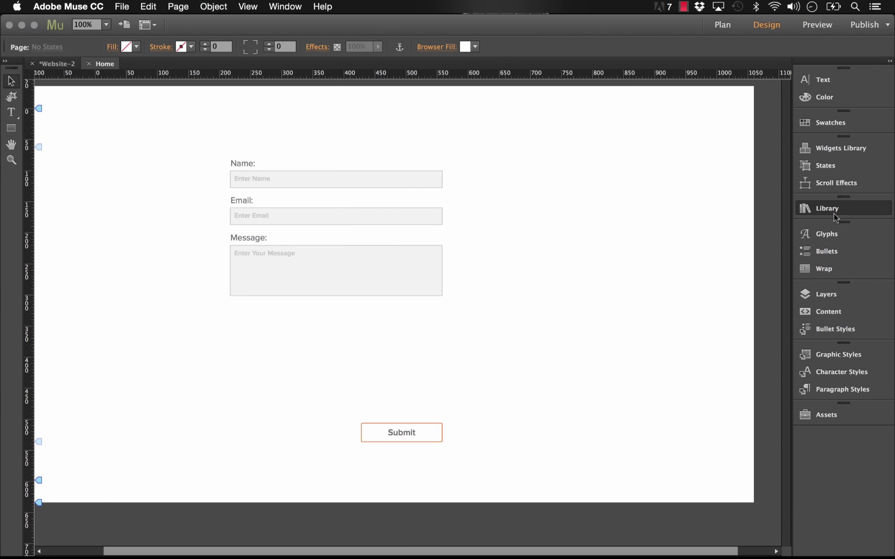
{"action": "left_click", "coordinate": [582, 317]}
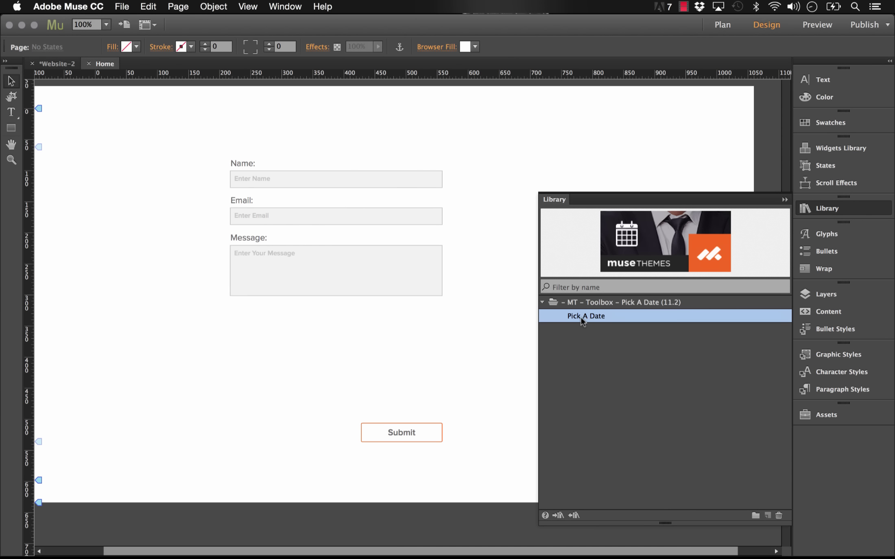
{"action": "left_click_drag", "start_coordinate": [590, 318], "coordinate": [514, 135]}
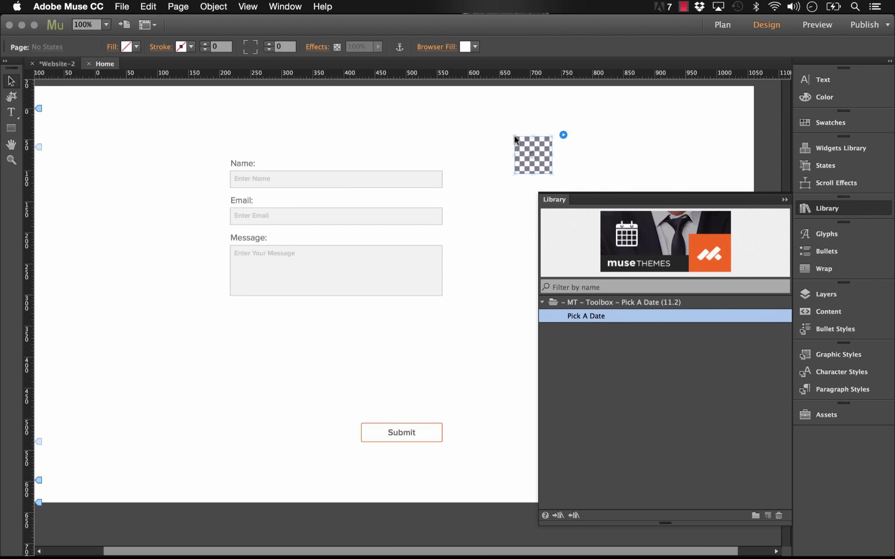
{"action": "left_click", "coordinate": [559, 208]}
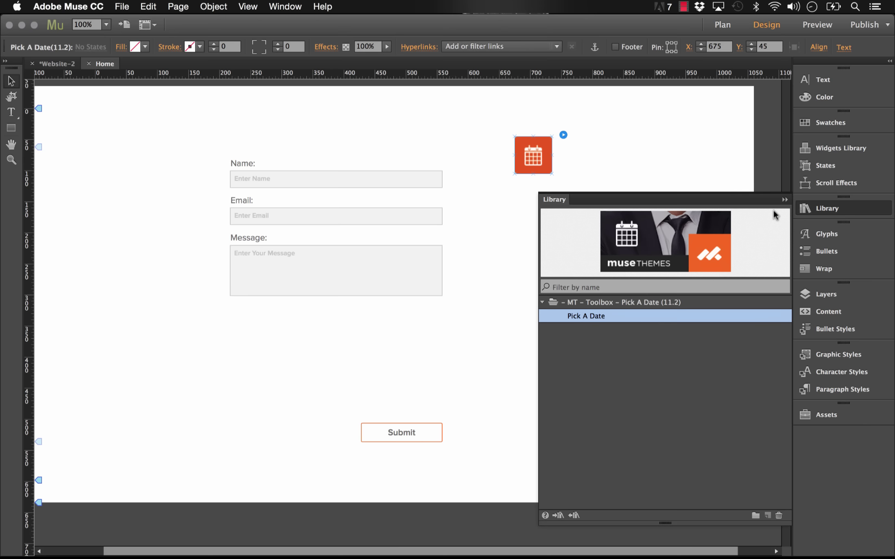
{"action": "left_click", "coordinate": [784, 200]}
{"action": "left_click_drag", "start_coordinate": [543, 144], "coordinate": [520, 172]}
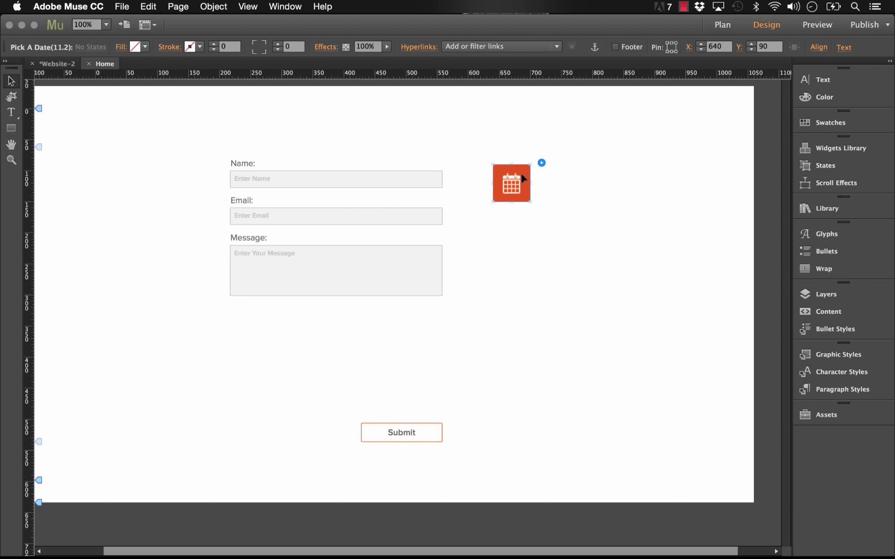
{"action": "left_click", "coordinate": [541, 163]}
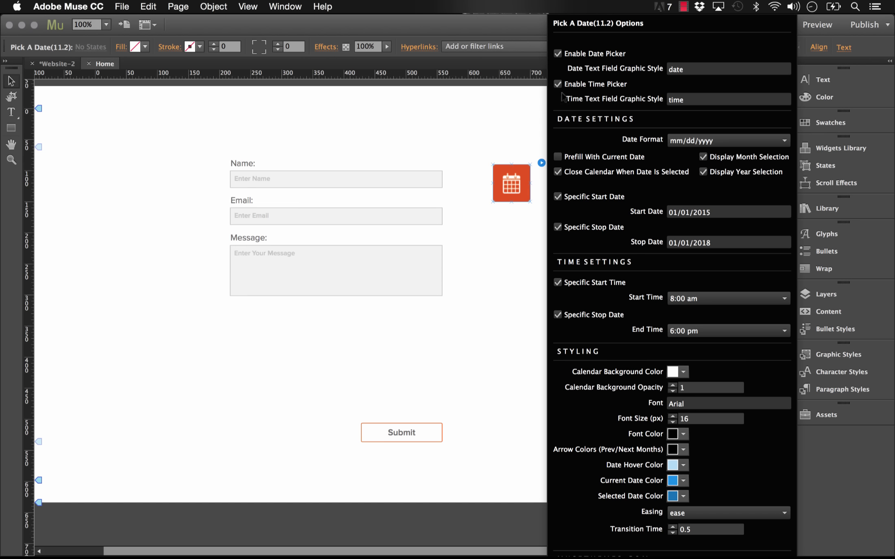
{"action": "mouse_move", "coordinate": [557, 27]}
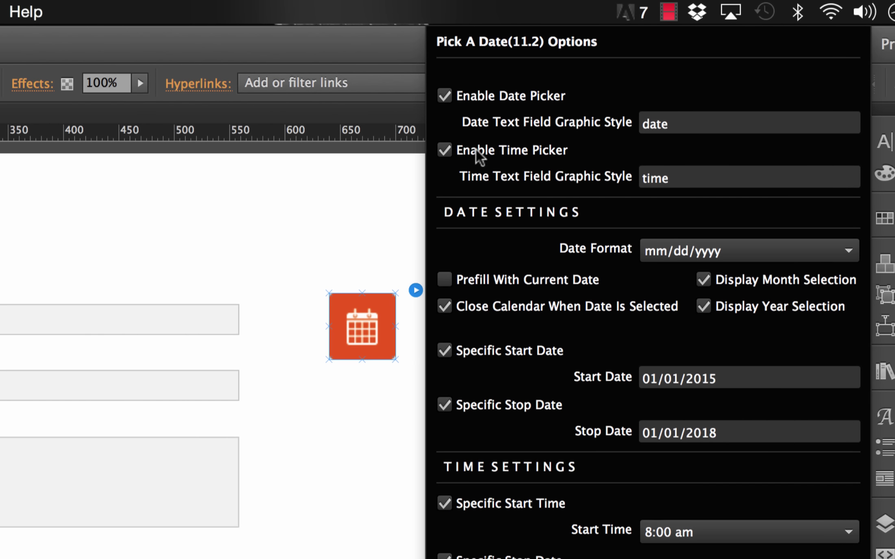
- Turn off Edit Together and add a Single Line Text field to the contact form
{"action": "left_click", "coordinate": [361, 249]}
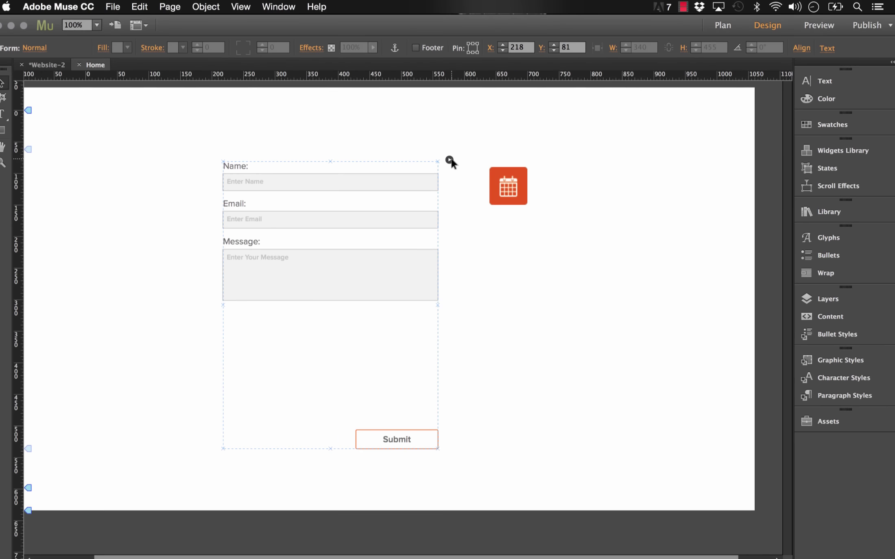
{"action": "left_click", "coordinate": [259, 280]}
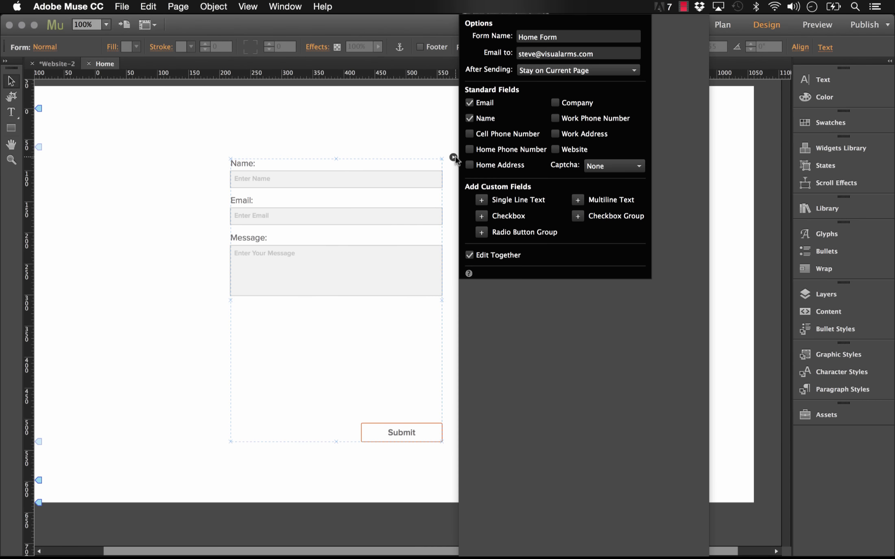
{"action": "left_click", "coordinate": [471, 256]}
{"action": "left_click", "coordinate": [482, 200]}
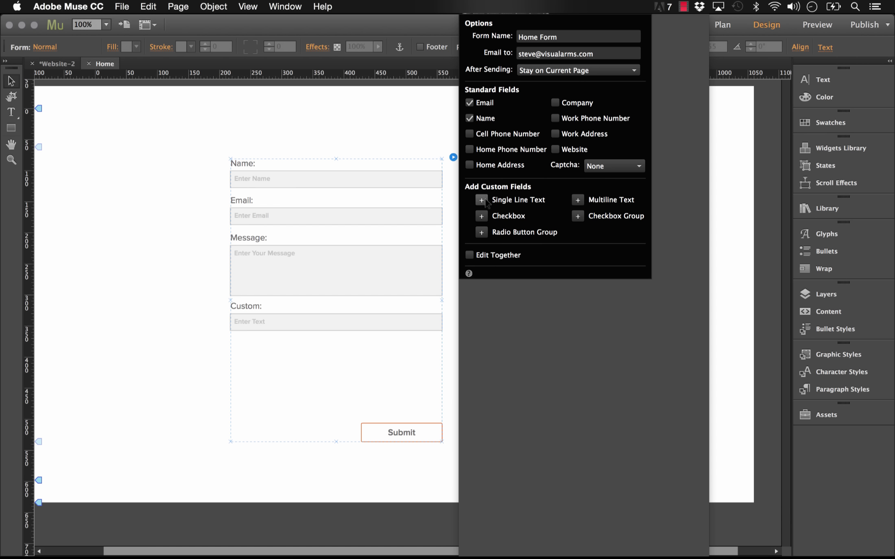
{"action": "left_click", "coordinate": [355, 118]}
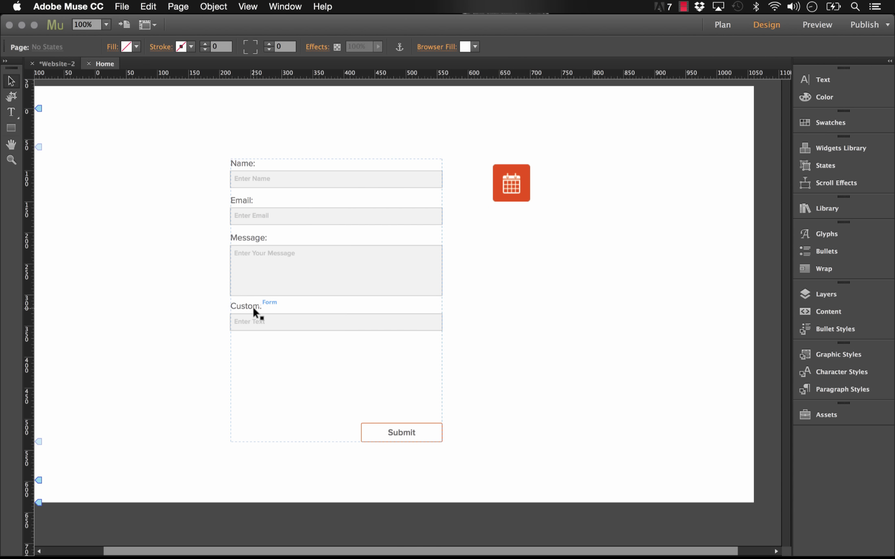
- Rename the new field's Custom: label to 'Choose a Date:'
{"action": "left_click", "coordinate": [246, 306]}
{"action": "left_click", "coordinate": [246, 306]}
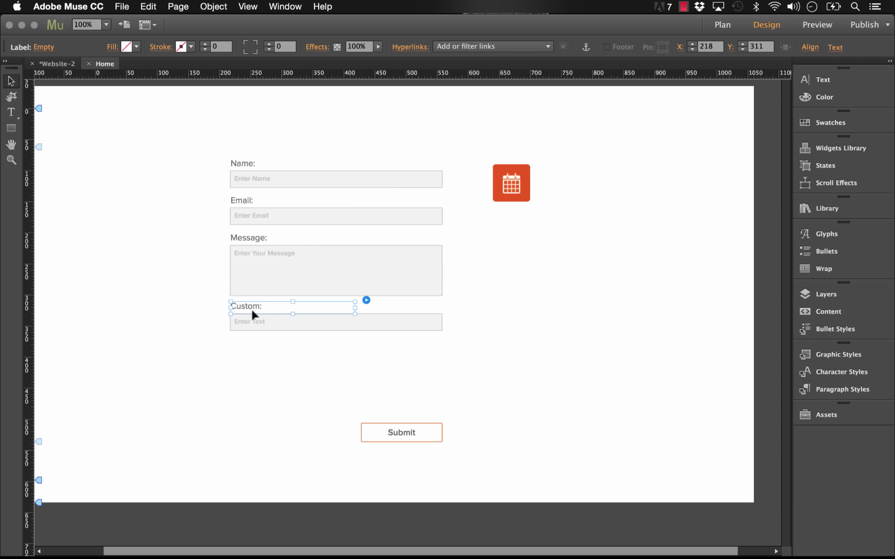
{"action": "double_click", "coordinate": [252, 306]}
{"action": "type", "text": "Ch"}
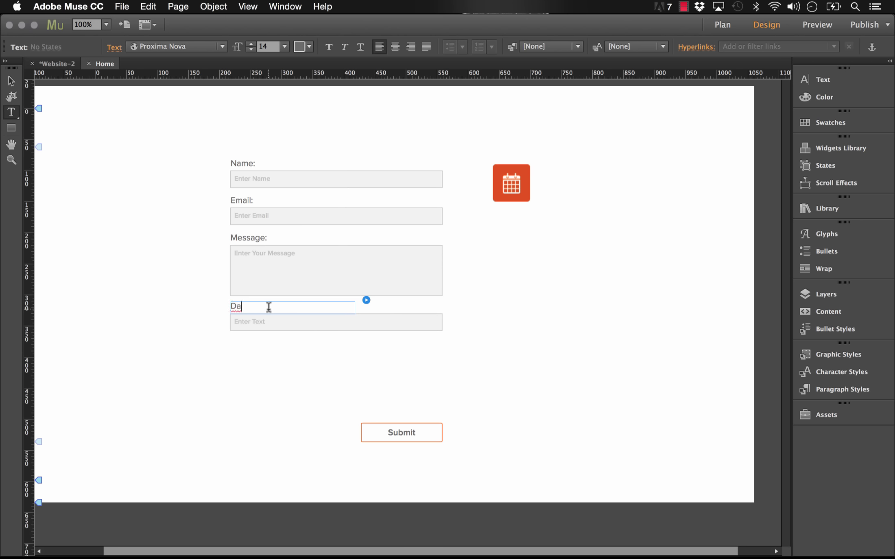
{"action": "key", "text": "BackSpace"}
{"action": "key", "text": "BackSpace"}
{"action": "type", "text": "Choose a Date:"}
{"action": "left_click", "coordinate": [18, 77]}
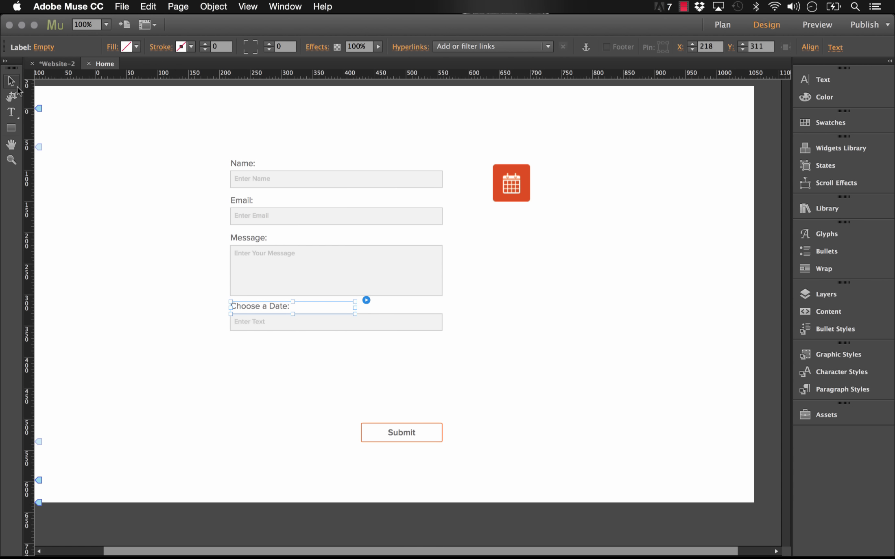
- Replace the new field's placeholder text with 'DATE'
{"action": "left_click", "coordinate": [253, 323]}
{"action": "double_click", "coordinate": [252, 322]}
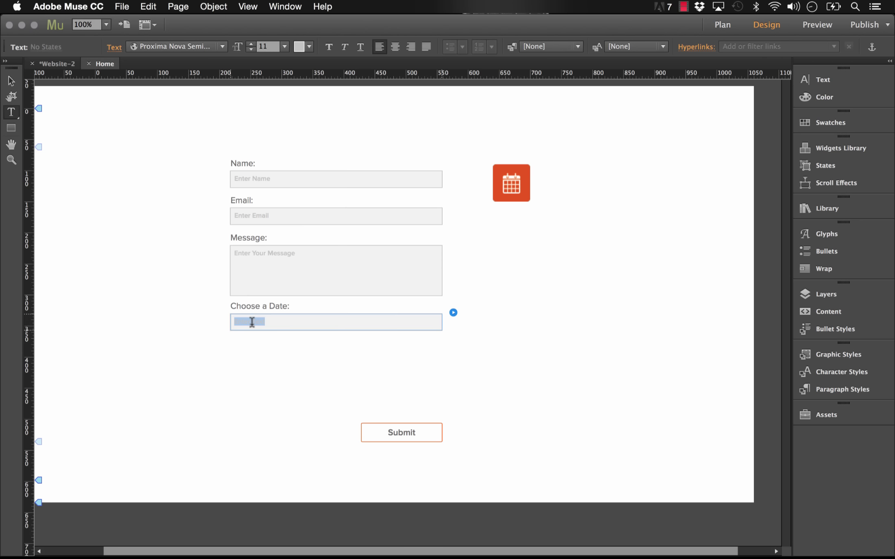
{"action": "key", "text": "BackSpace"}
{"action": "type", "text": "DA"}
{"action": "key", "text": "BackSpace"}
{"action": "key", "text": "BackSpace"}
{"action": "type", "text": "DATE"}
{"action": "left_click", "coordinate": [11, 81]}
- Create a new graphic style from the DATE input field and name it 'date'
{"action": "left_click", "coordinate": [123, 207]}
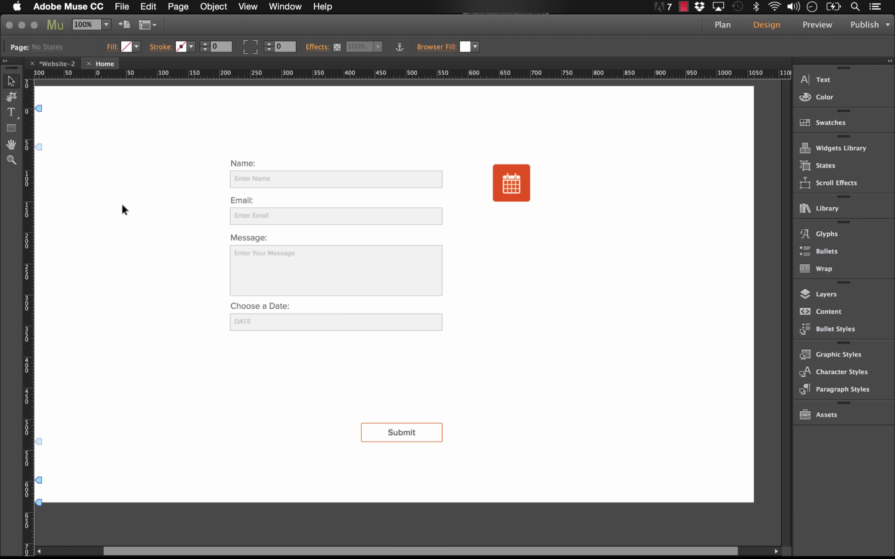
{"action": "left_click", "coordinate": [253, 322]}
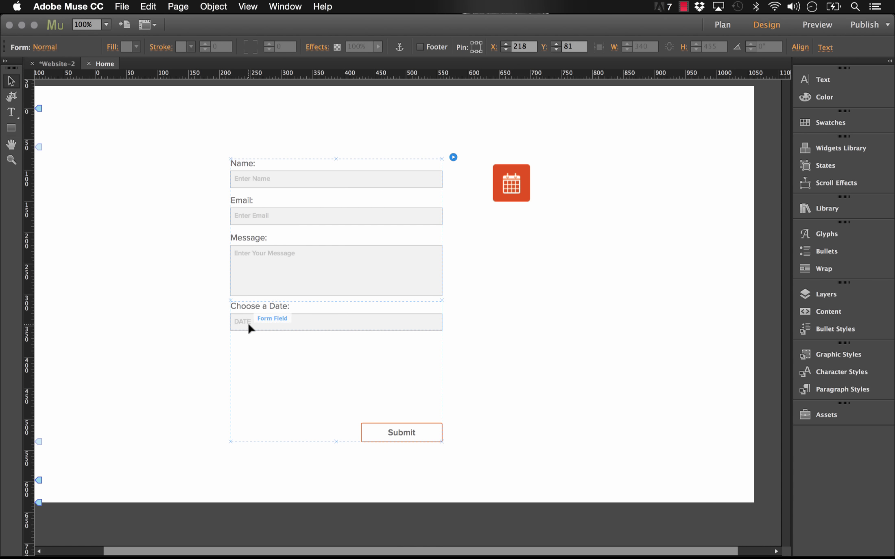
{"action": "left_click", "coordinate": [271, 323]}
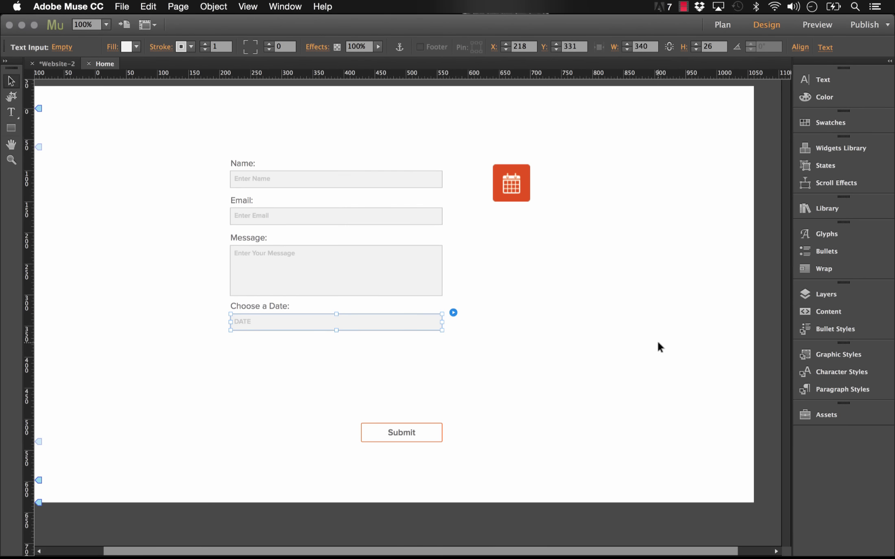
{"action": "left_click", "coordinate": [838, 354]}
{"action": "left_click", "coordinate": [768, 540]}
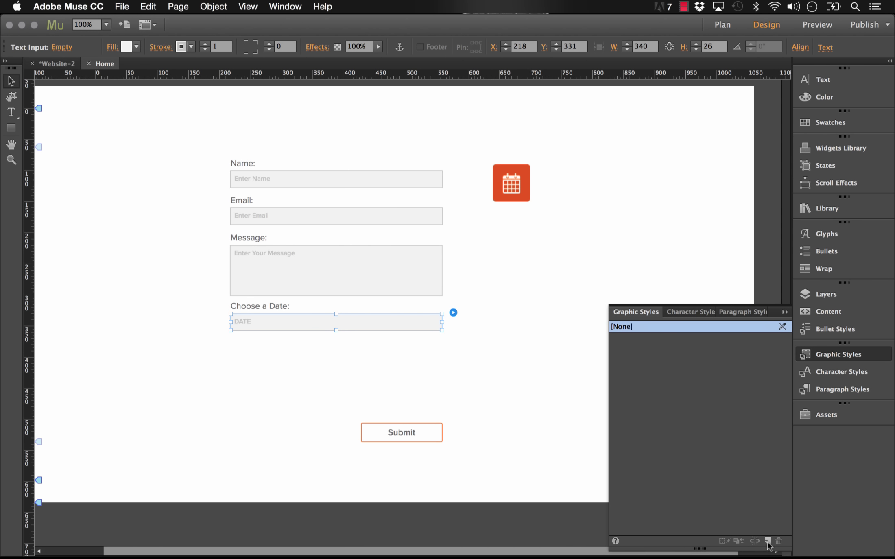
{"action": "double_click", "coordinate": [623, 338]}
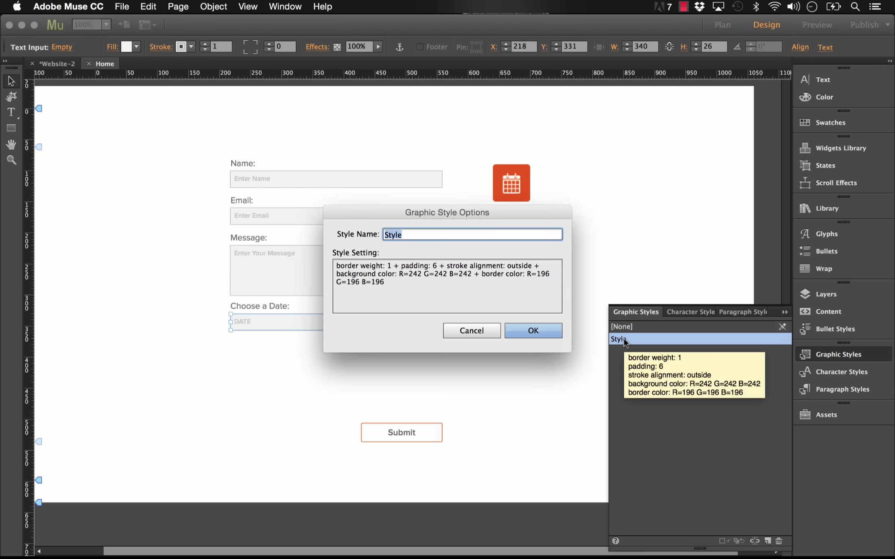
{"action": "type", "text": "date"}
{"action": "left_click", "coordinate": [515, 328]}
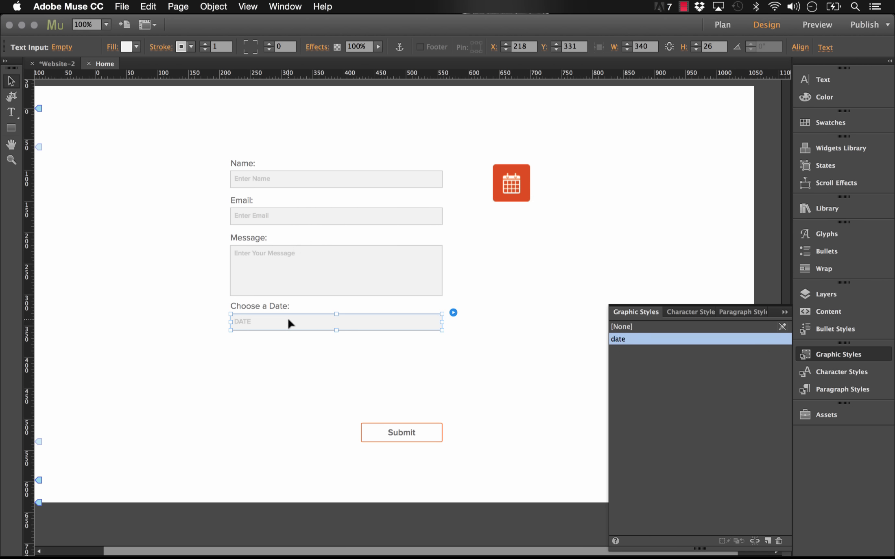
- Uncheck Enable Time Picker in the Pick A Date widget's options
{"action": "left_click", "coordinate": [637, 202]}
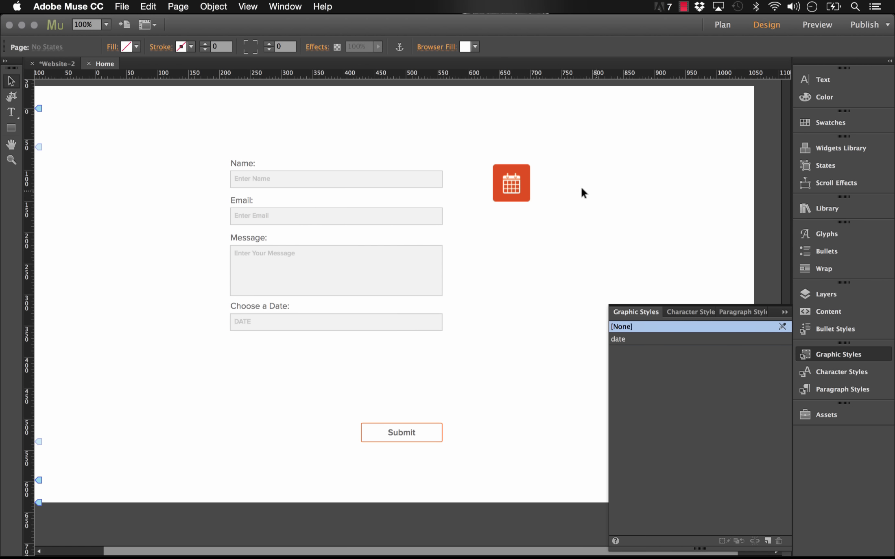
{"action": "left_click", "coordinate": [521, 171]}
{"action": "left_click", "coordinate": [542, 163]}
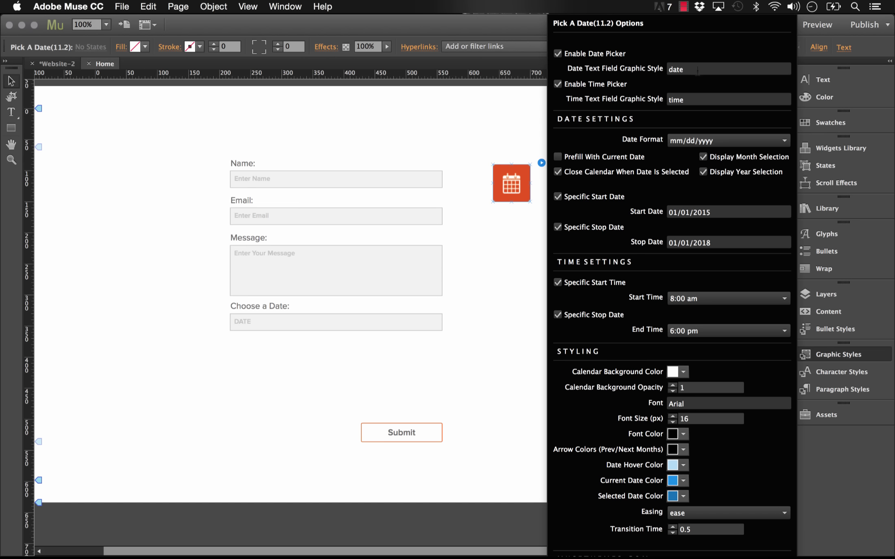
{"action": "left_click", "coordinate": [558, 84]}
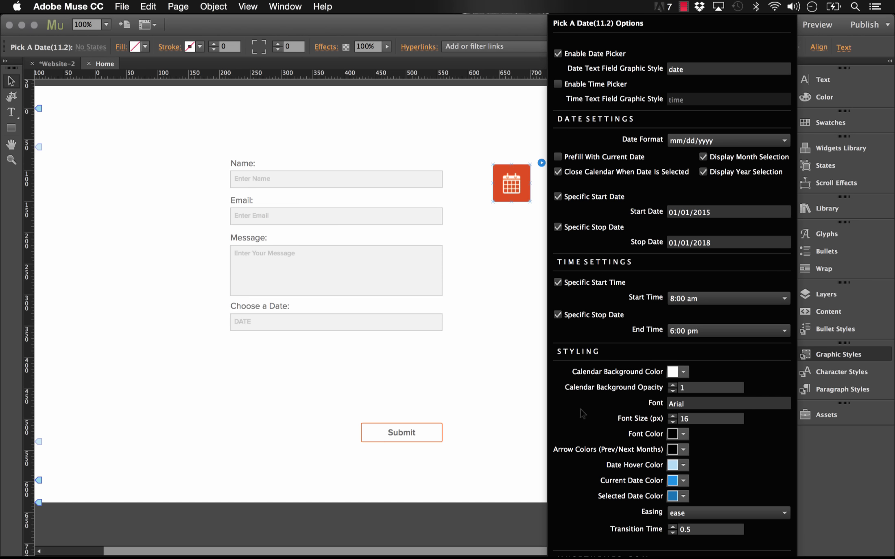
- Preview the page in Chrome, pick 08/29/2015 from the date field's calendar, then return to Muse
{"action": "left_click", "coordinate": [500, 313]}
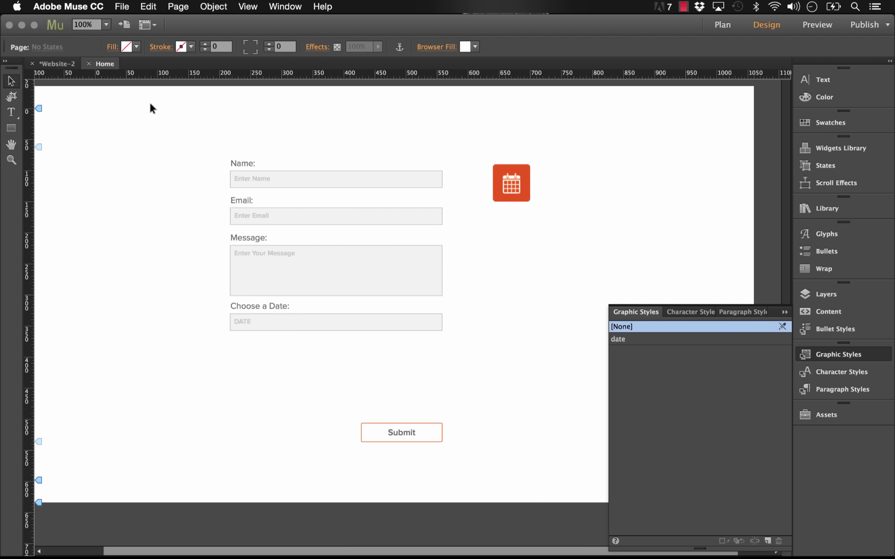
{"action": "left_click", "coordinate": [122, 6]}
{"action": "left_click", "coordinate": [197, 203]}
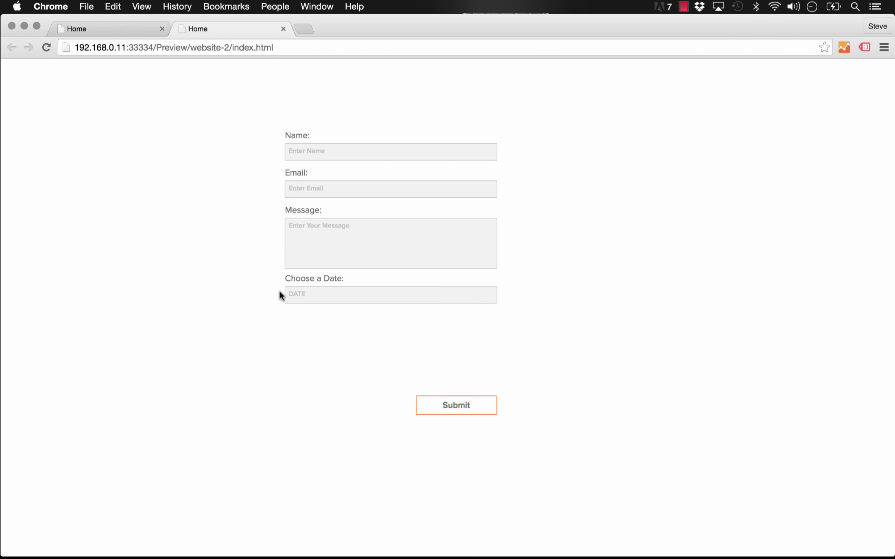
{"action": "left_click", "coordinate": [345, 304]}
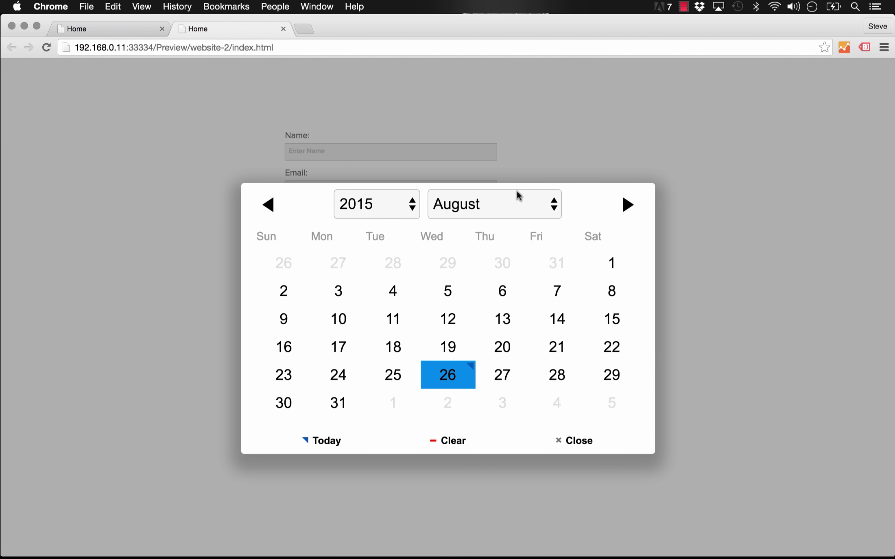
{"action": "left_click", "coordinate": [607, 372]}
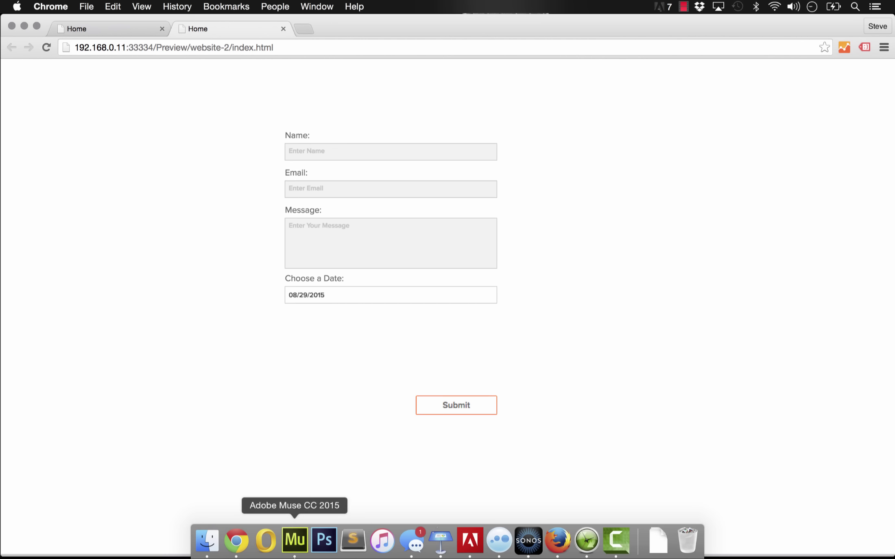
{"action": "left_click", "coordinate": [303, 545]}
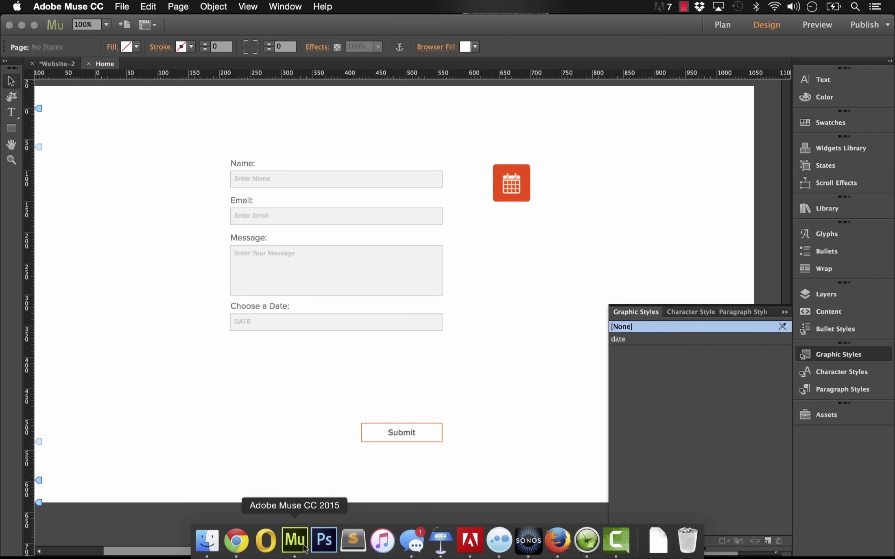
- Reopen the Pick A Date options, keep the mm/dd/yyyy date format, and edit the start date
{"action": "left_click", "coordinate": [529, 192]}
{"action": "left_click", "coordinate": [541, 163]}
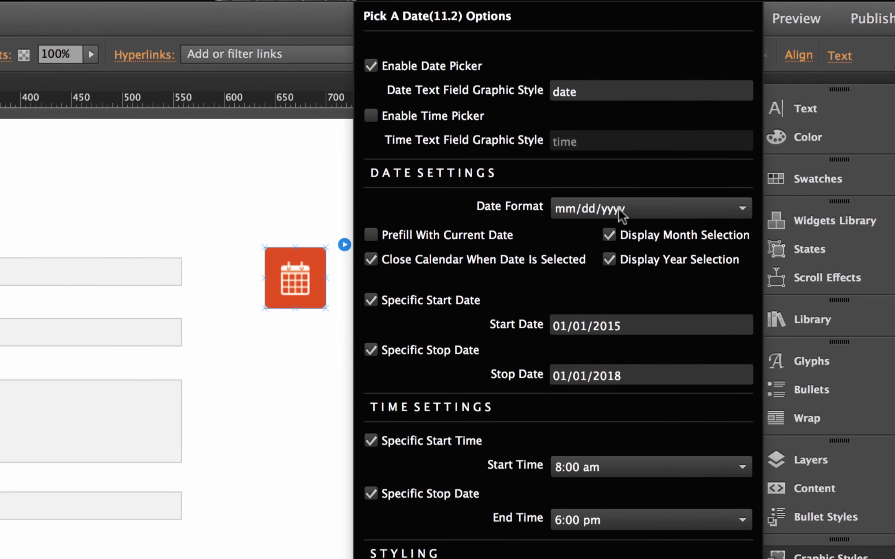
{"action": "left_click", "coordinate": [621, 209]}
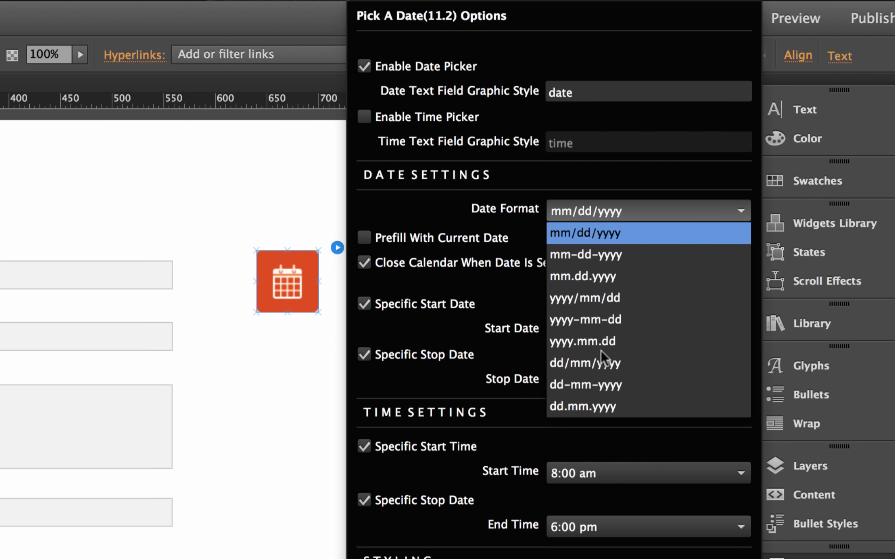
{"action": "left_click", "coordinate": [594, 178]}
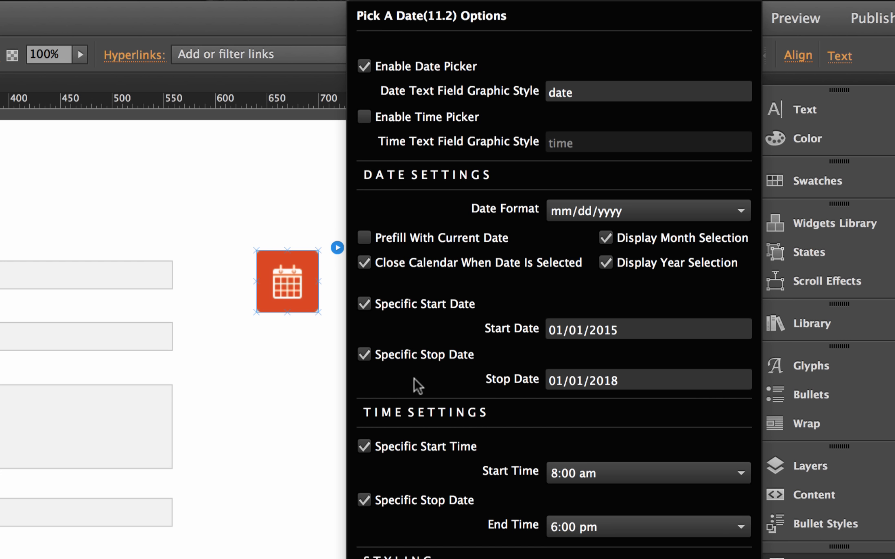
{"action": "left_click", "coordinate": [597, 329]}
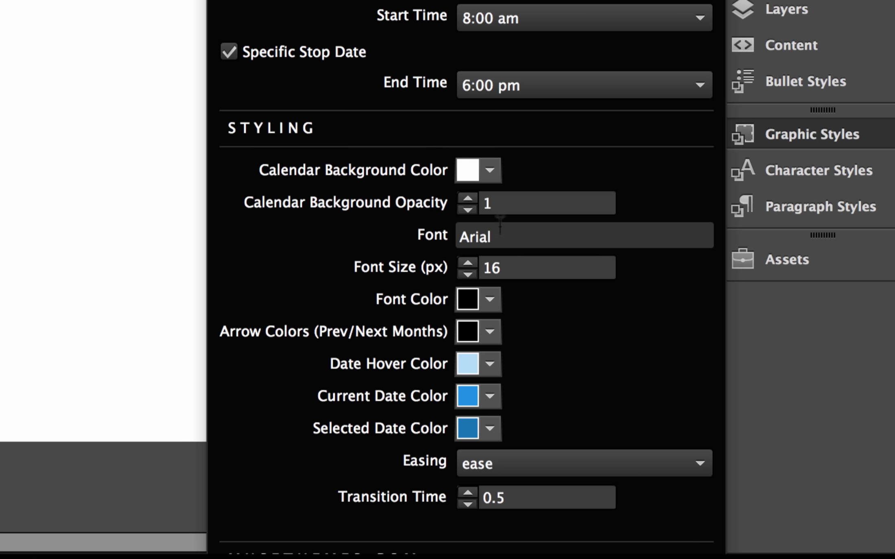
- Reduce the Pick A Date calendar font size to 12
{"action": "left_click", "coordinate": [466, 277]}
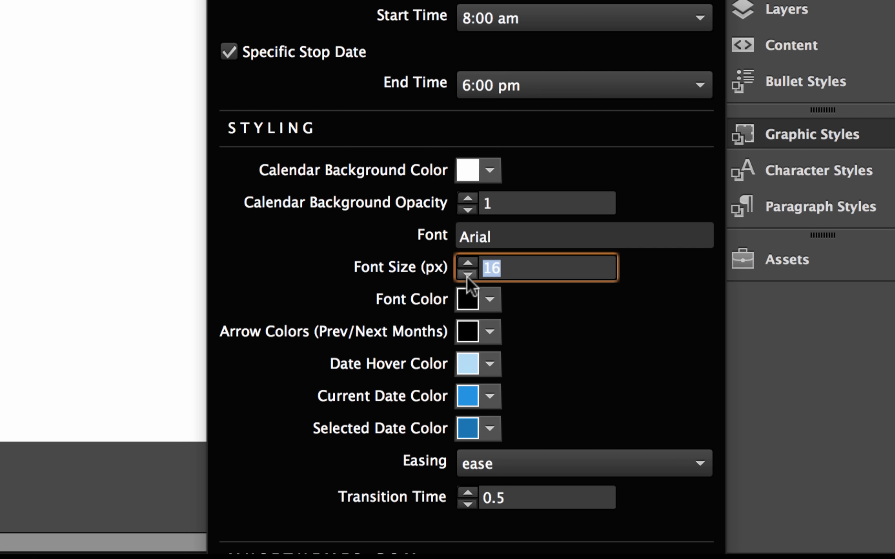
{"action": "left_click", "coordinate": [466, 276]}
{"action": "left_click", "coordinate": [466, 276]}
{"action": "left_click", "coordinate": [467, 276]}
{"action": "left_click", "coordinate": [466, 277]}
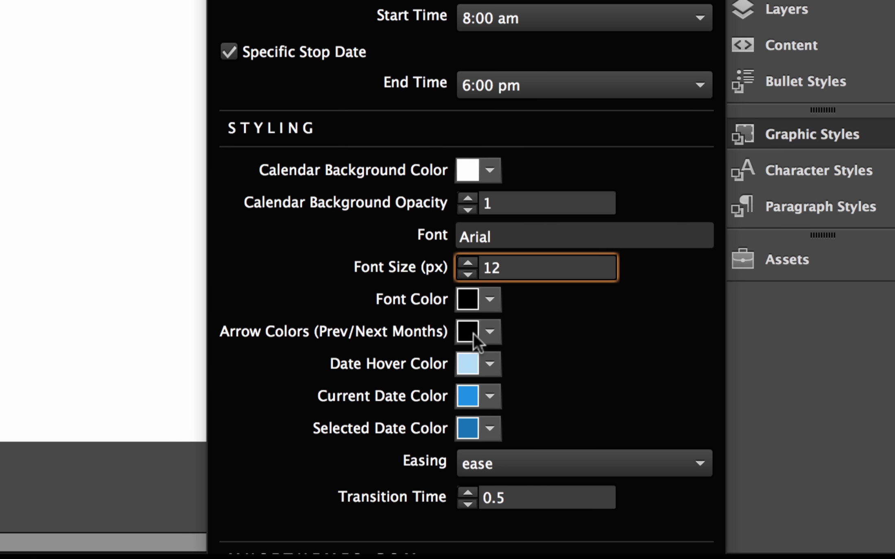
- Make the calendar's month arrows orange with the FA6900 swatch
{"action": "left_click", "coordinate": [497, 330]}
{"action": "left_click", "coordinate": [492, 189]}
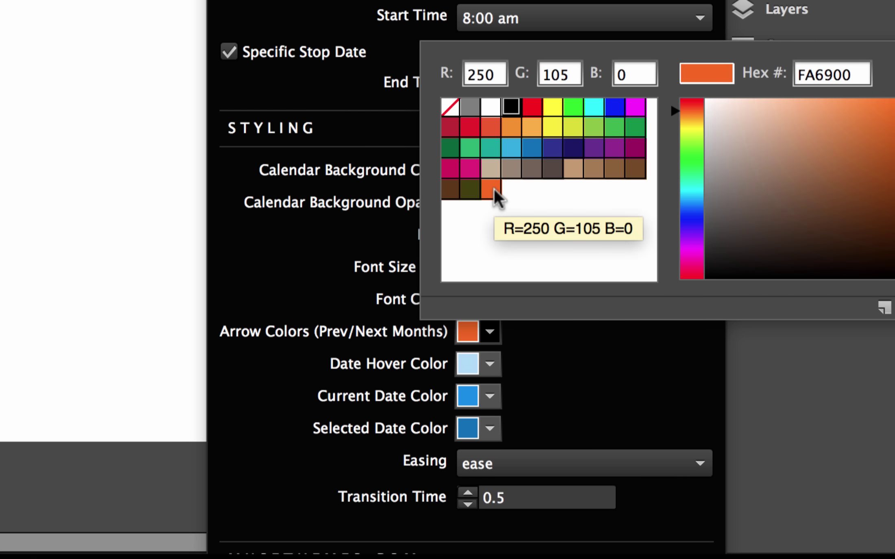
{"action": "left_click", "coordinate": [593, 380]}
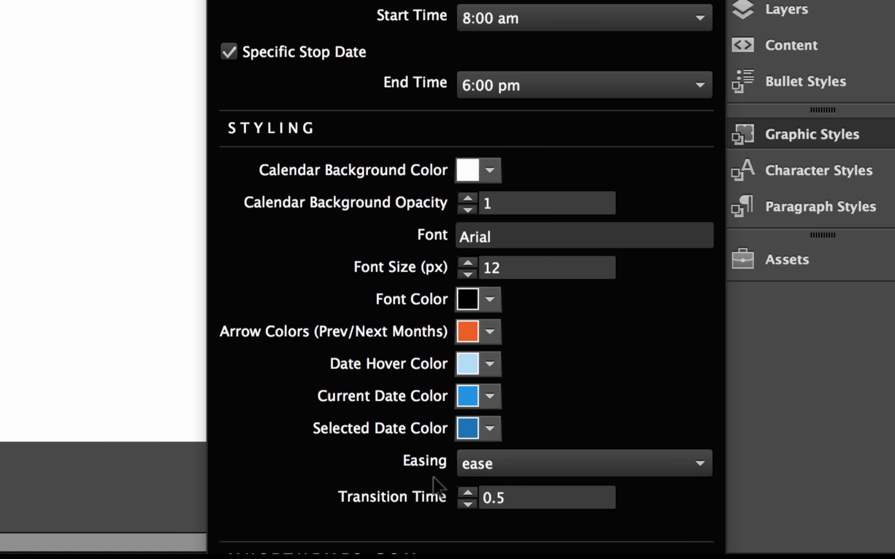
- Set the calendar easing to easeInSine and the transition time to 0.8
{"action": "left_click", "coordinate": [495, 463]}
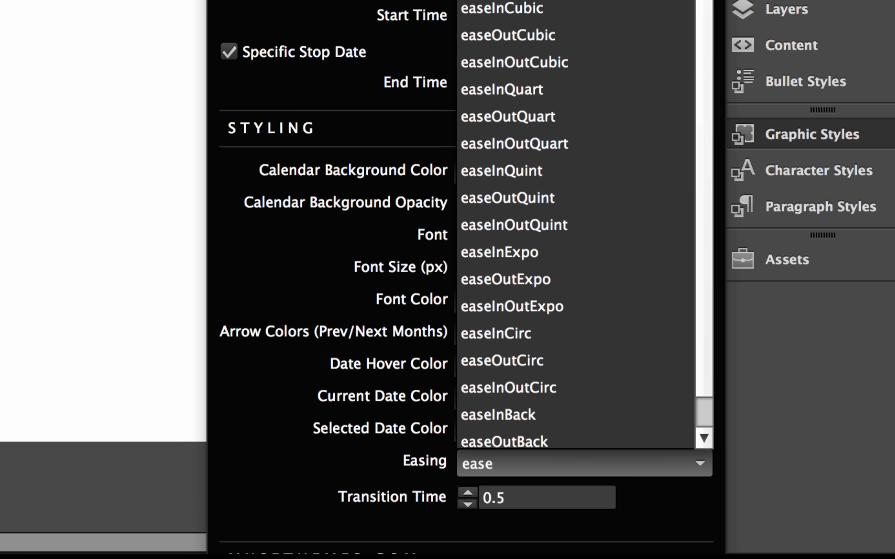
{"action": "left_click", "coordinate": [501, 2]}
{"action": "left_click", "coordinate": [509, 503]}
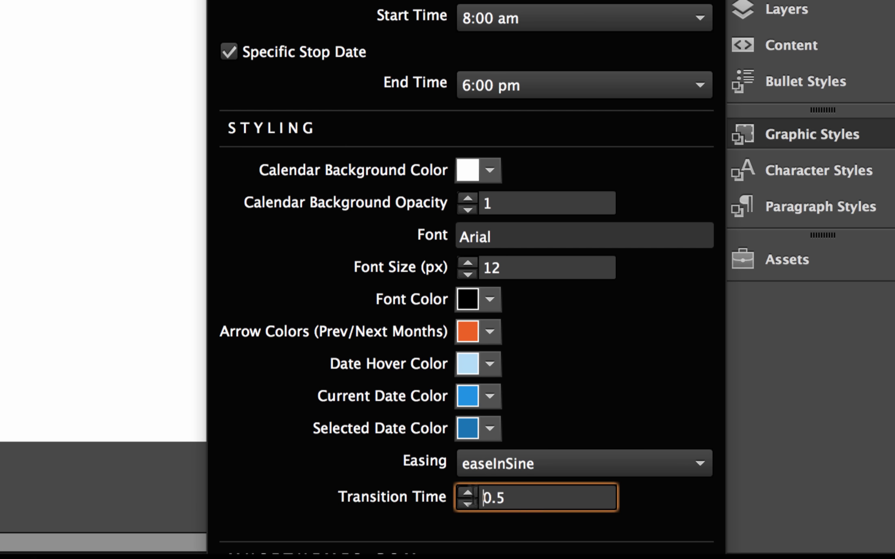
{"action": "left_click_drag", "start_coordinate": [484, 497], "coordinate": [529, 496]}
{"action": "type", "text": "0.8"}
{"action": "key", "text": "Return"}
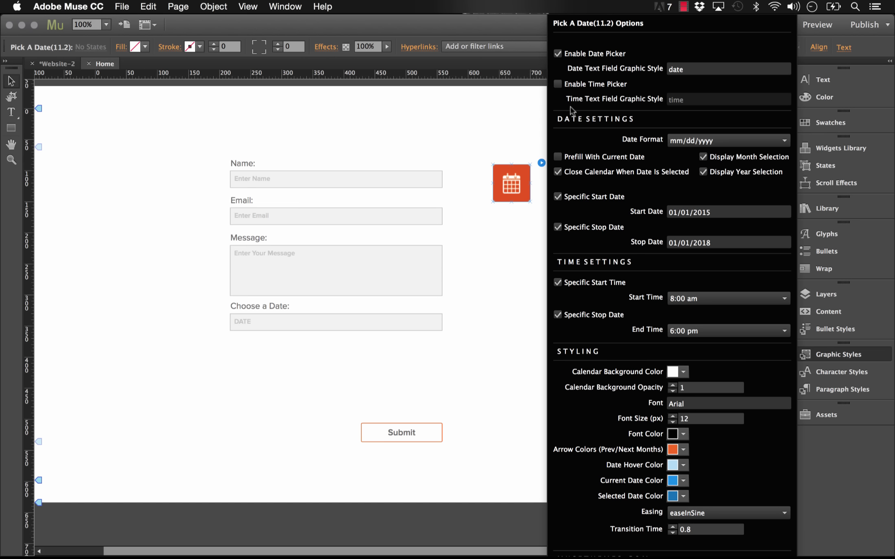
- Enable the widget's time picker and add a single-line text field to the contact form
{"action": "left_click", "coordinate": [558, 85]}
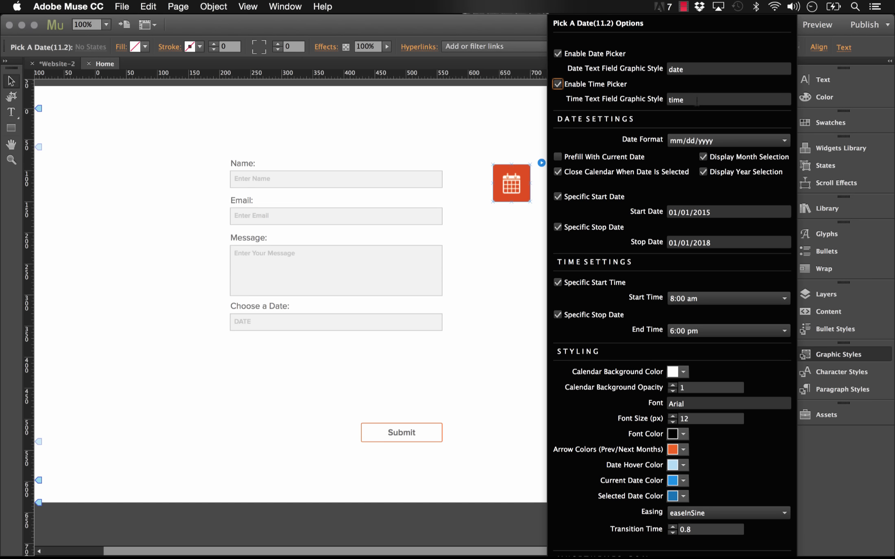
{"action": "left_click", "coordinate": [449, 133]}
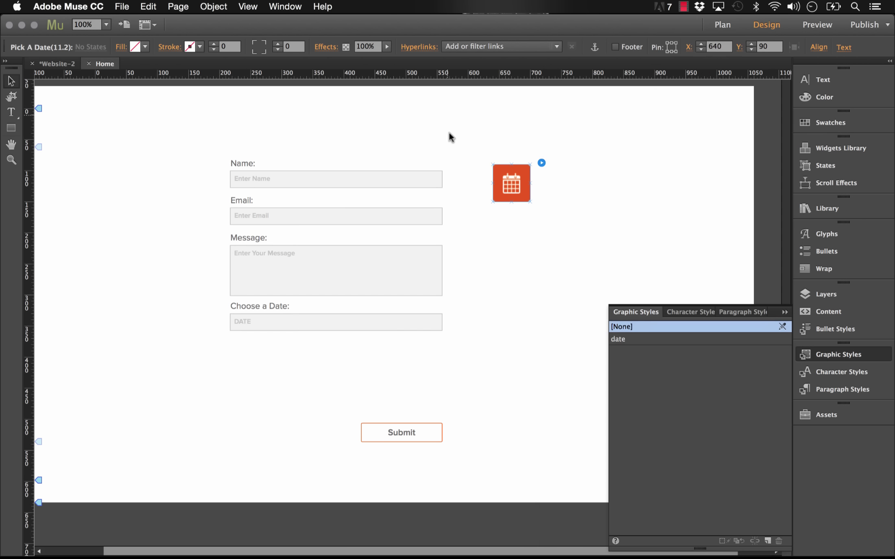
{"action": "left_click", "coordinate": [438, 170]}
{"action": "left_click", "coordinate": [453, 157]}
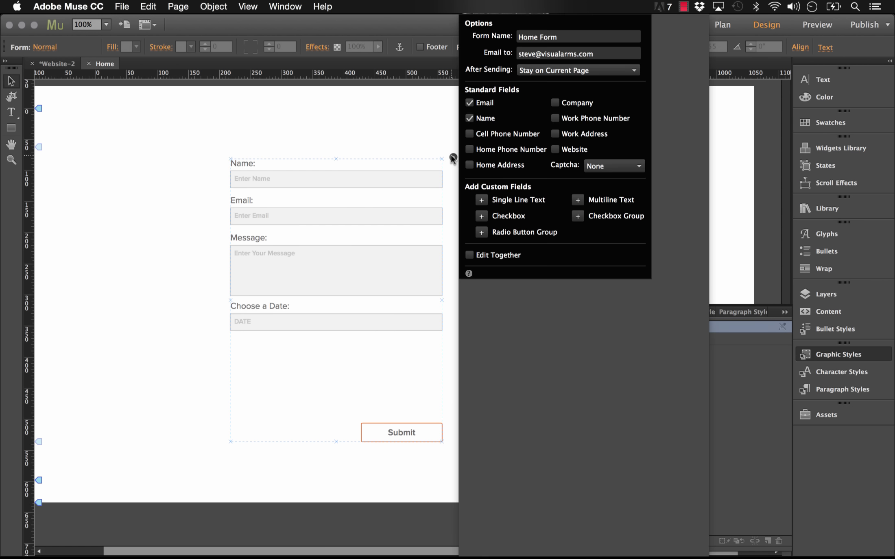
{"action": "left_click", "coordinate": [480, 200]}
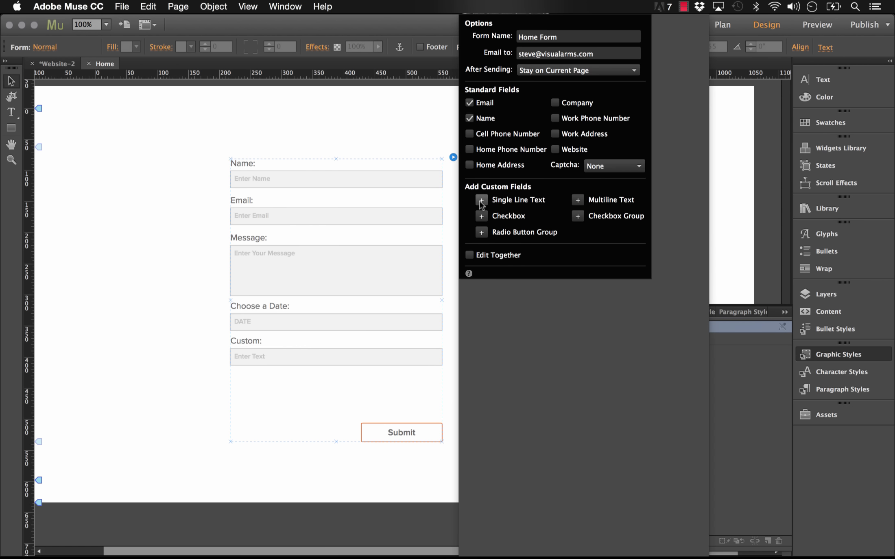
- Label the new field 'Time:' and give it the placeholder 'Choose a time'
{"action": "left_click", "coordinate": [249, 340]}
{"action": "left_click", "coordinate": [249, 340]}
{"action": "double_click", "coordinate": [249, 340]}
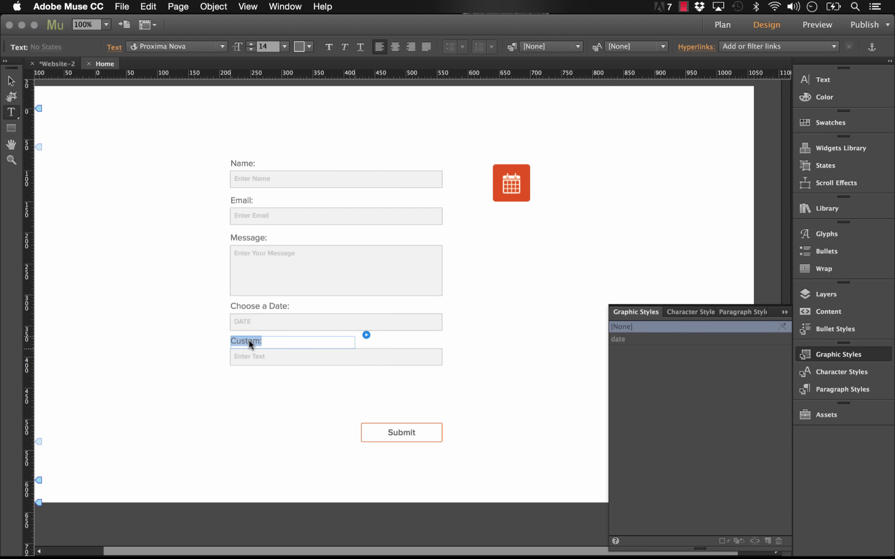
{"action": "type", "text": "Time:"}
{"action": "left_click", "coordinate": [255, 356]}
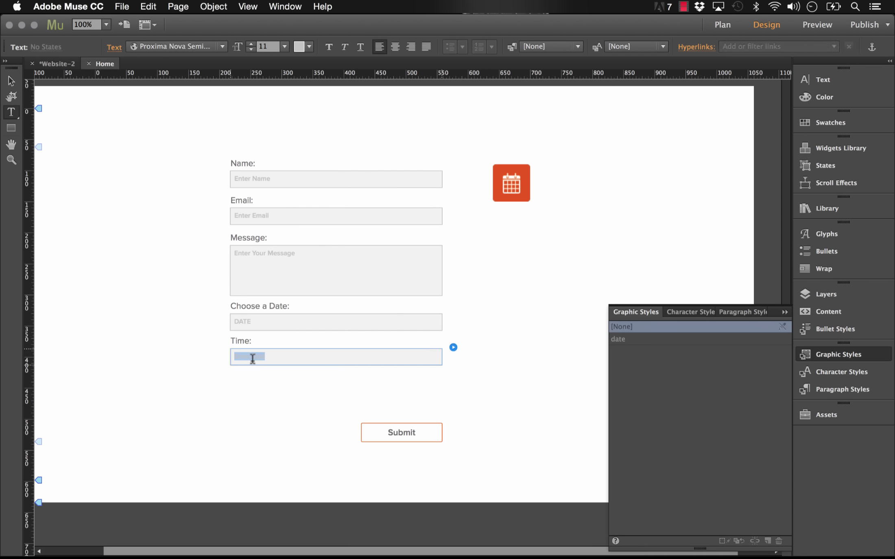
{"action": "type", "text": "Choose a time"}
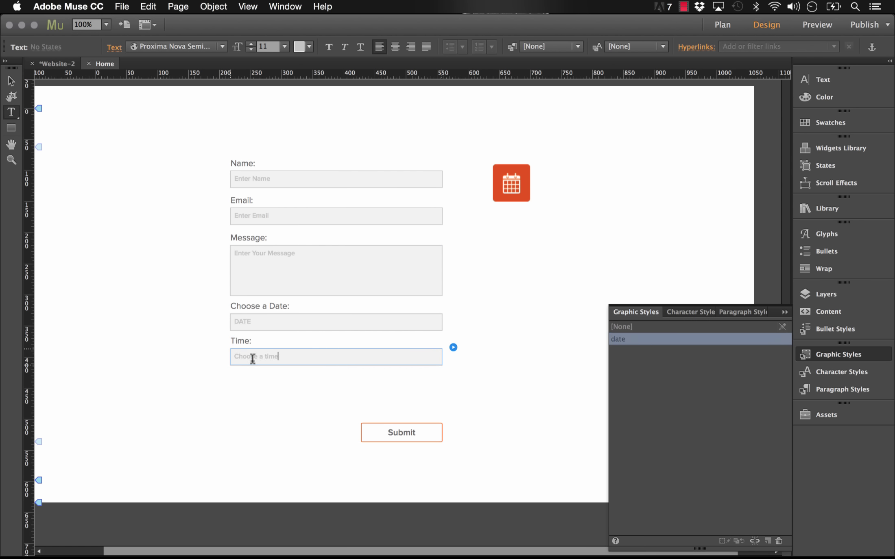
{"action": "left_click", "coordinate": [11, 81]}
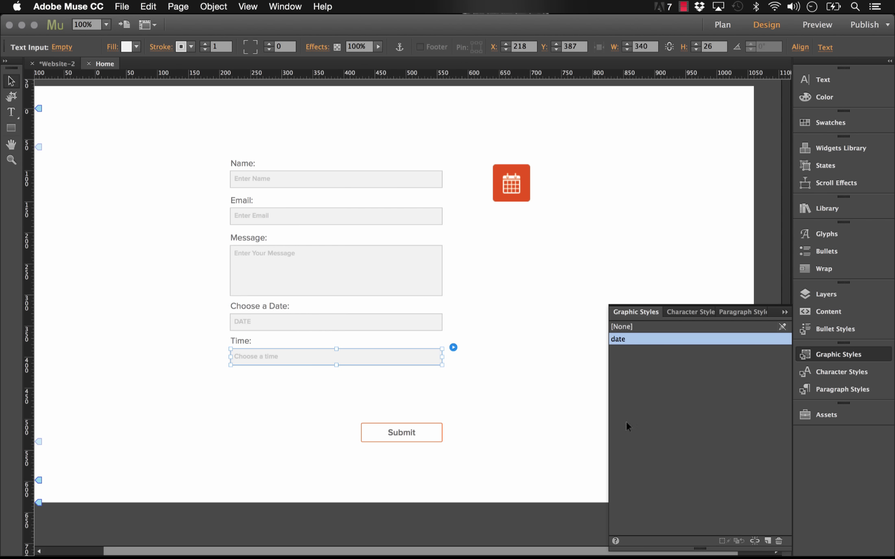
- Create a new graphic style from the Time input and name it 'time'
{"action": "left_click", "coordinate": [768, 542]}
{"action": "double_click", "coordinate": [623, 352]}
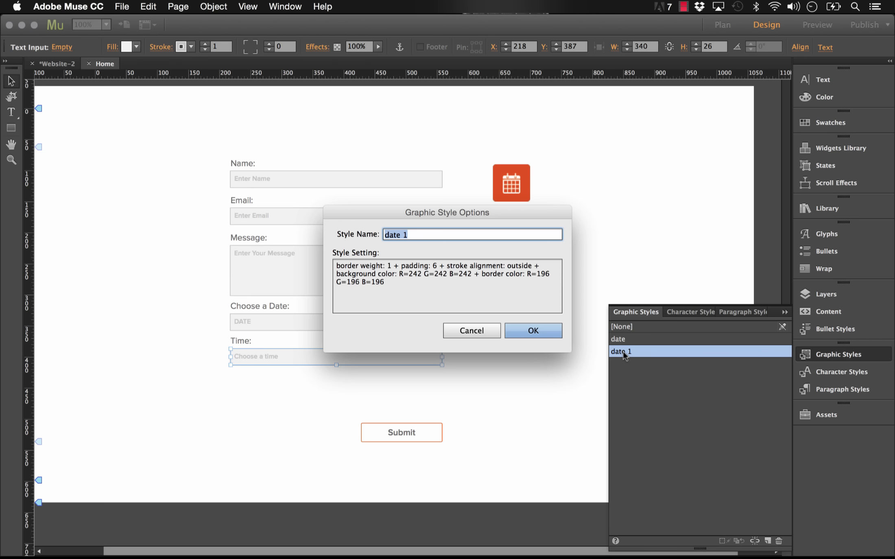
{"action": "type", "text": "time"}
{"action": "left_click", "coordinate": [548, 336]}
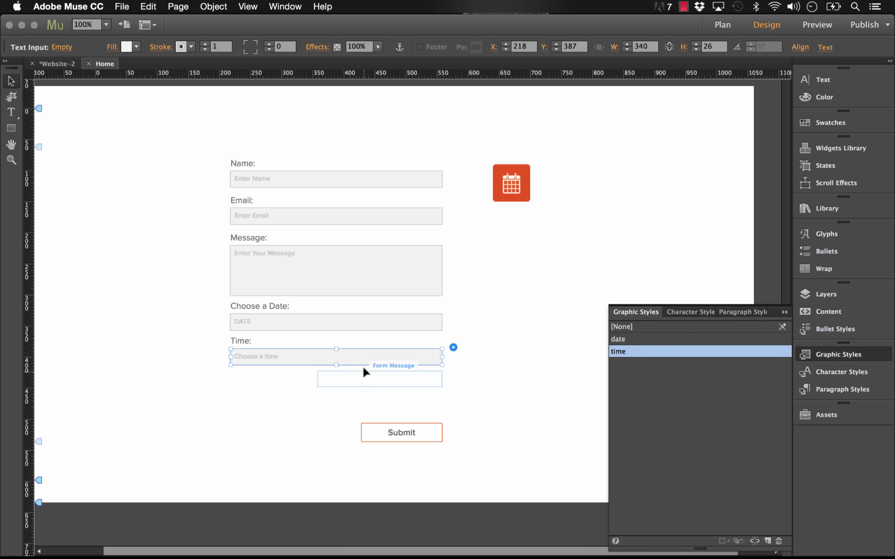
- Apply the 'time' graphic style to the Time field's input box
{"action": "left_click", "coordinate": [345, 319]}
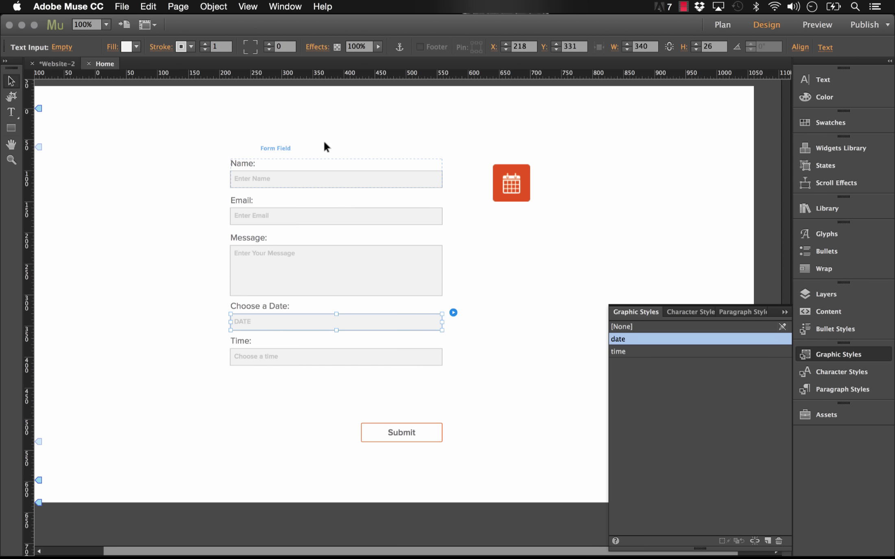
{"action": "left_click", "coordinate": [404, 360]}
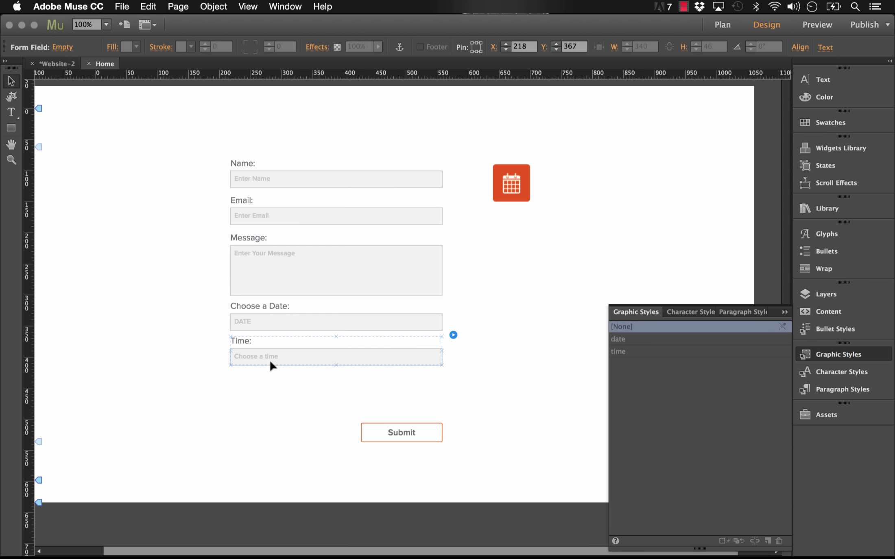
{"action": "left_click", "coordinate": [175, 321]}
{"action": "left_click", "coordinate": [288, 354]}
{"action": "left_click", "coordinate": [287, 357]}
{"action": "left_click", "coordinate": [288, 360]}
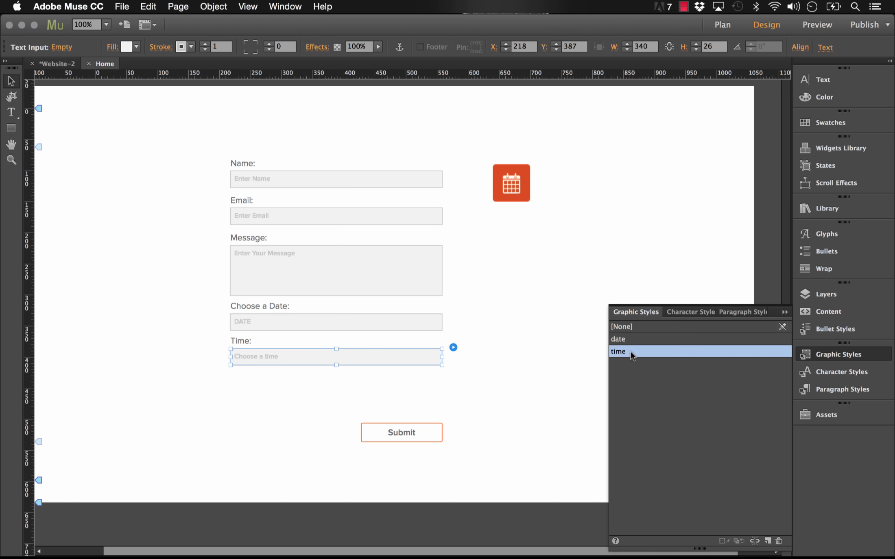
- Limit the Pick A Date time picker to a 10:00 am start and 4:00 pm end
{"action": "left_click", "coordinate": [520, 186]}
{"action": "left_click", "coordinate": [542, 163]}
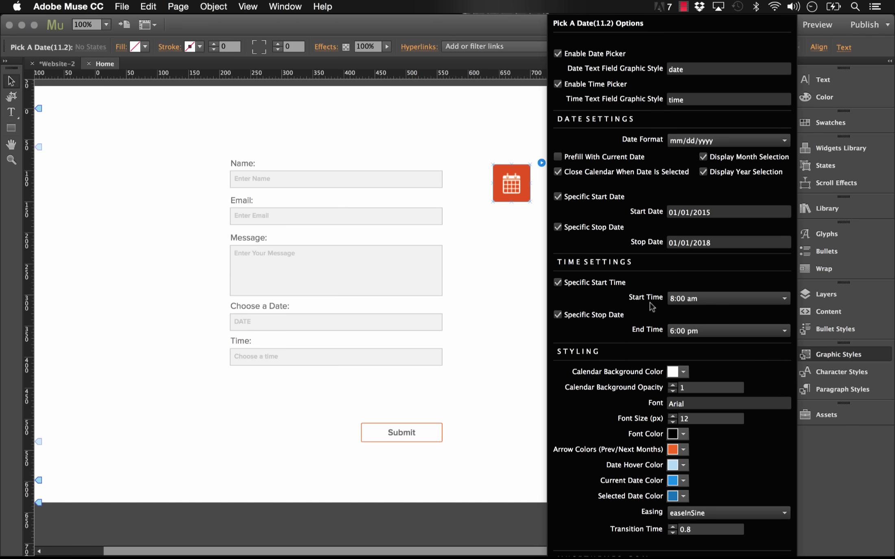
{"action": "left_click", "coordinate": [673, 299]}
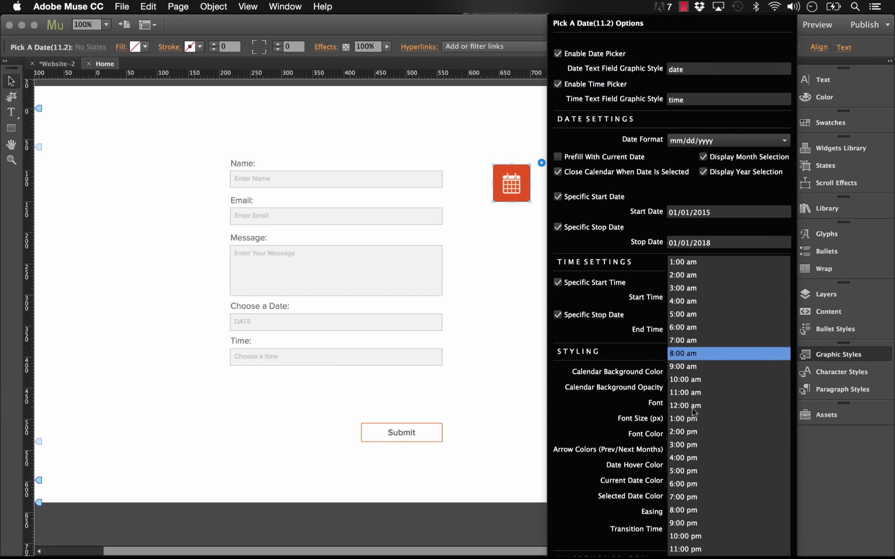
{"action": "left_click", "coordinate": [687, 381]}
{"action": "left_click", "coordinate": [684, 332]}
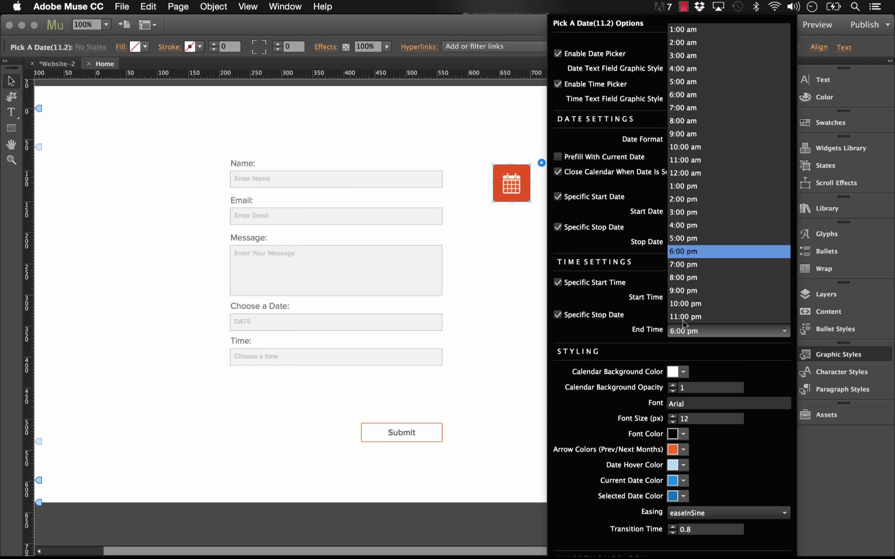
{"action": "left_click", "coordinate": [688, 225]}
{"action": "left_click", "coordinate": [386, 134]}
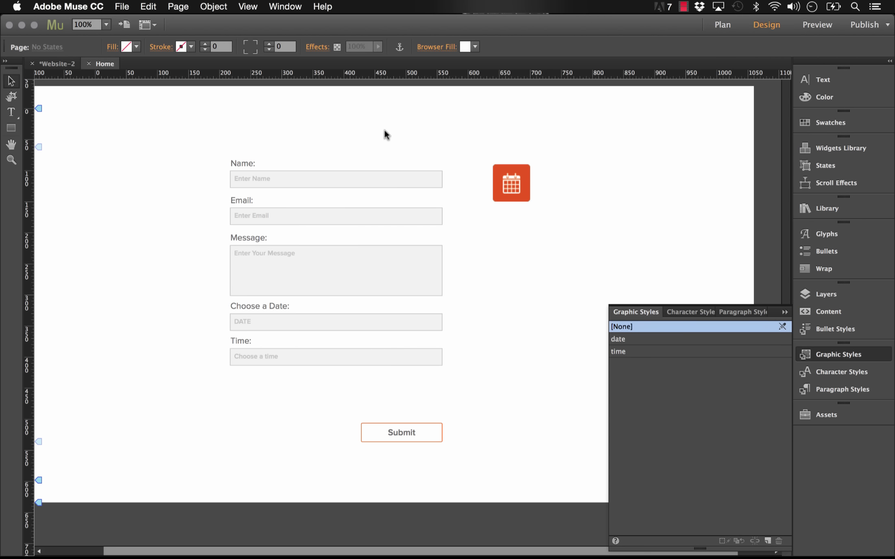
{"action": "left_click", "coordinate": [122, 7]}
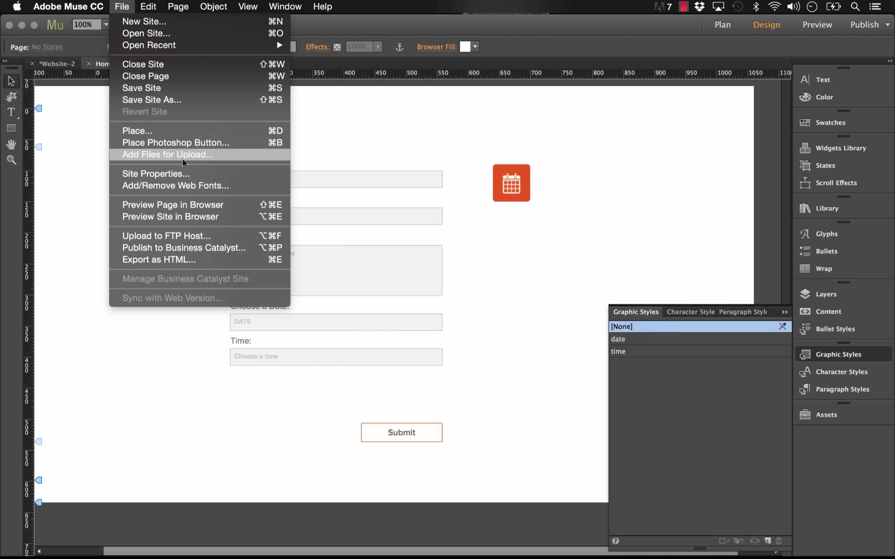
- Preview the page in Chrome and open the Date field's calendar
{"action": "left_click", "coordinate": [188, 205]}
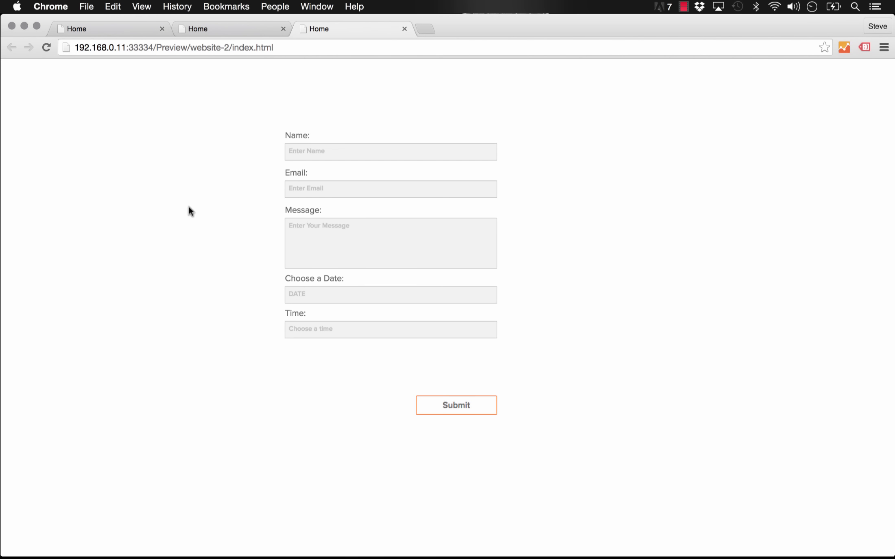
{"action": "left_click", "coordinate": [314, 295]}
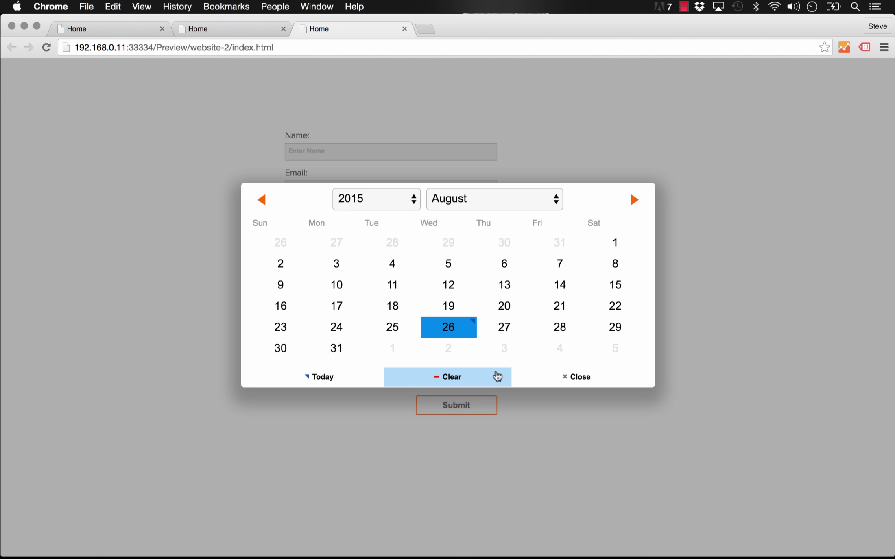
{"action": "left_click", "coordinate": [549, 377]}
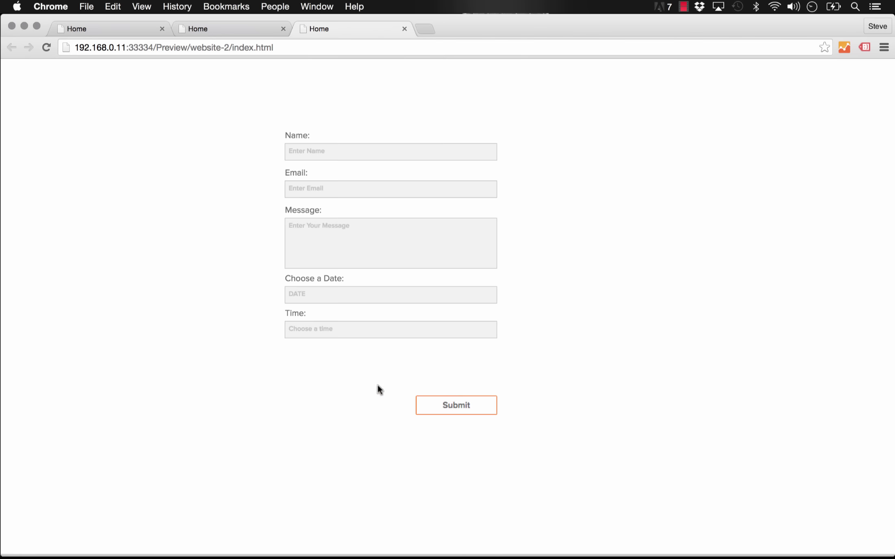
- Pick 1:00 PM in the Time field and August 28, 2015 in the Date field
{"action": "left_click", "coordinate": [327, 331]}
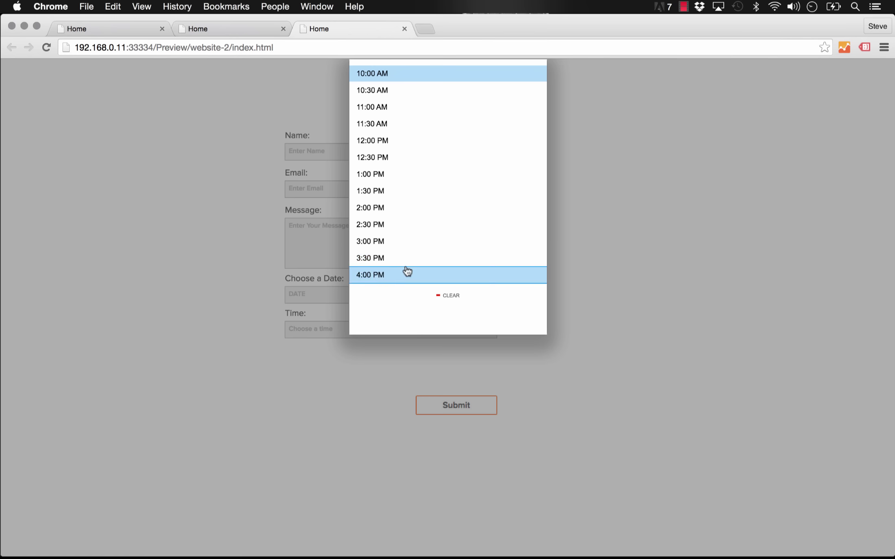
{"action": "left_click", "coordinate": [379, 176]}
{"action": "left_click", "coordinate": [322, 304]}
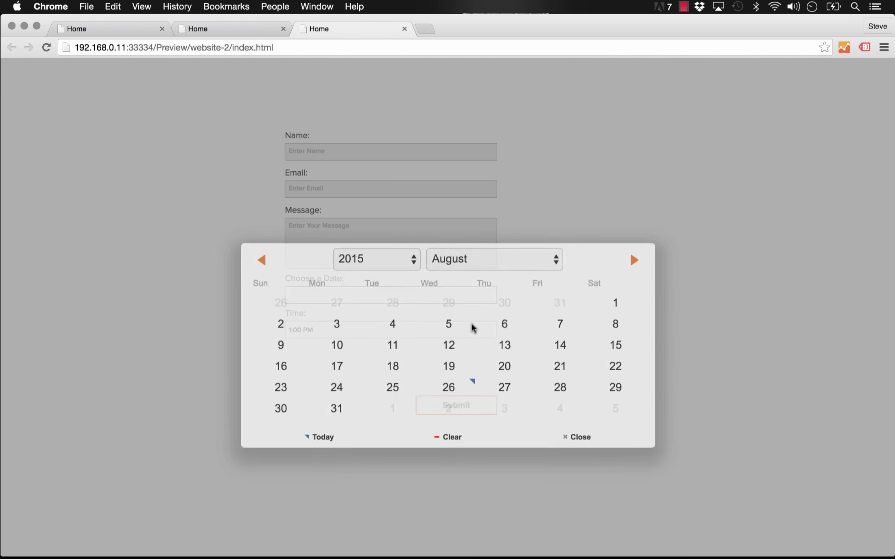
{"action": "left_click", "coordinate": [556, 328]}
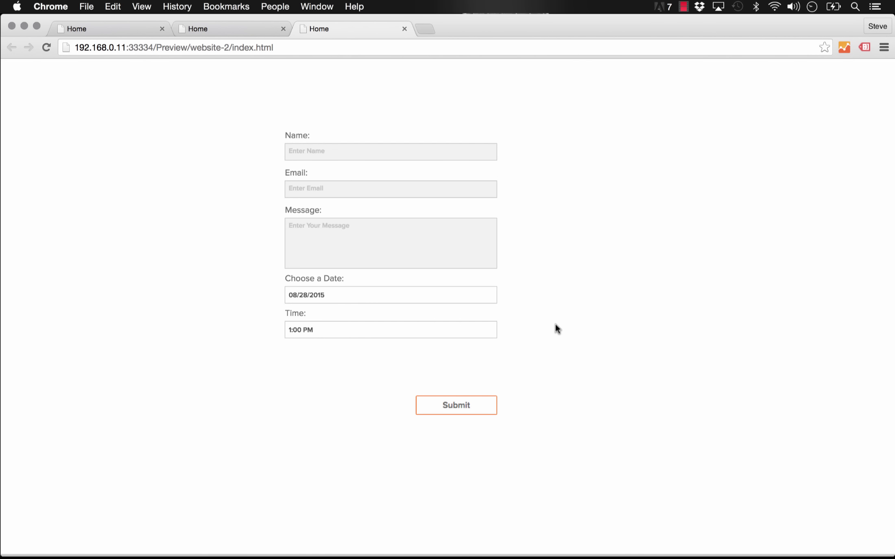